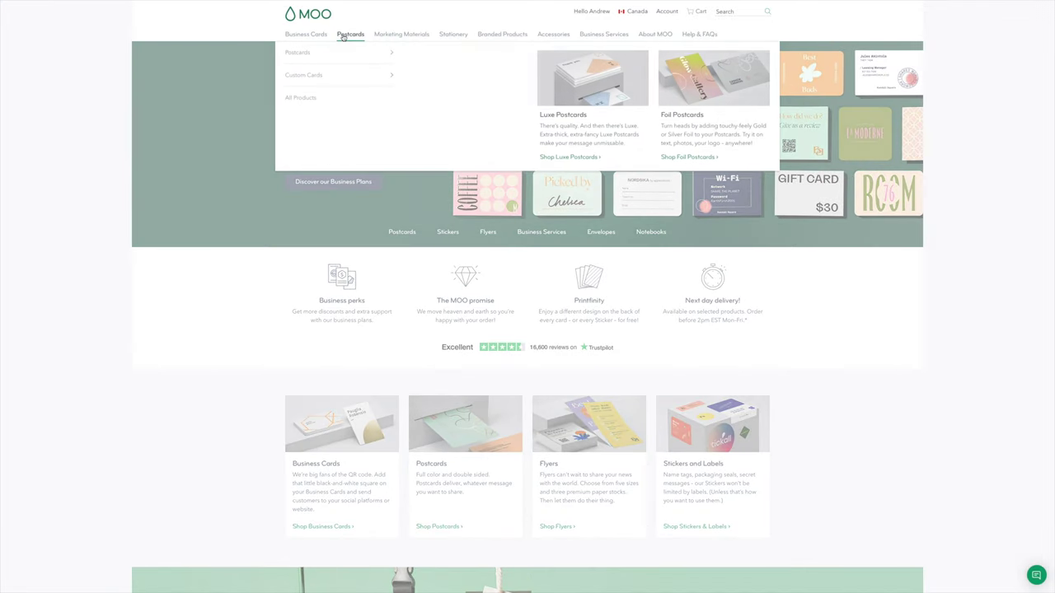
# Step: Go to MOO's Luxe Business Cards product page from the Business Cards menu
pyautogui.moveTo(306, 35)
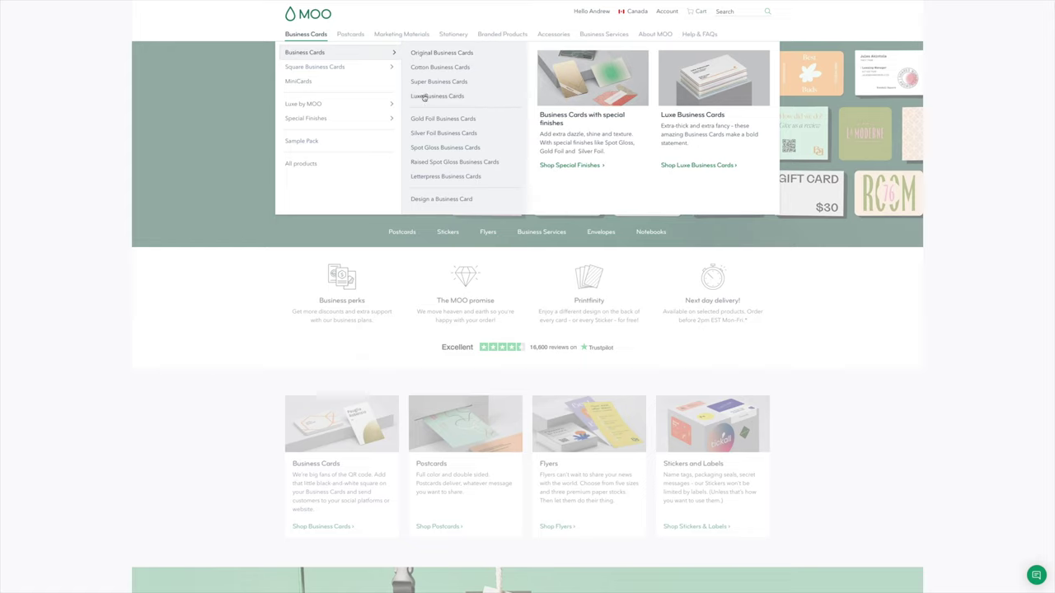
pyautogui.click(424, 96)
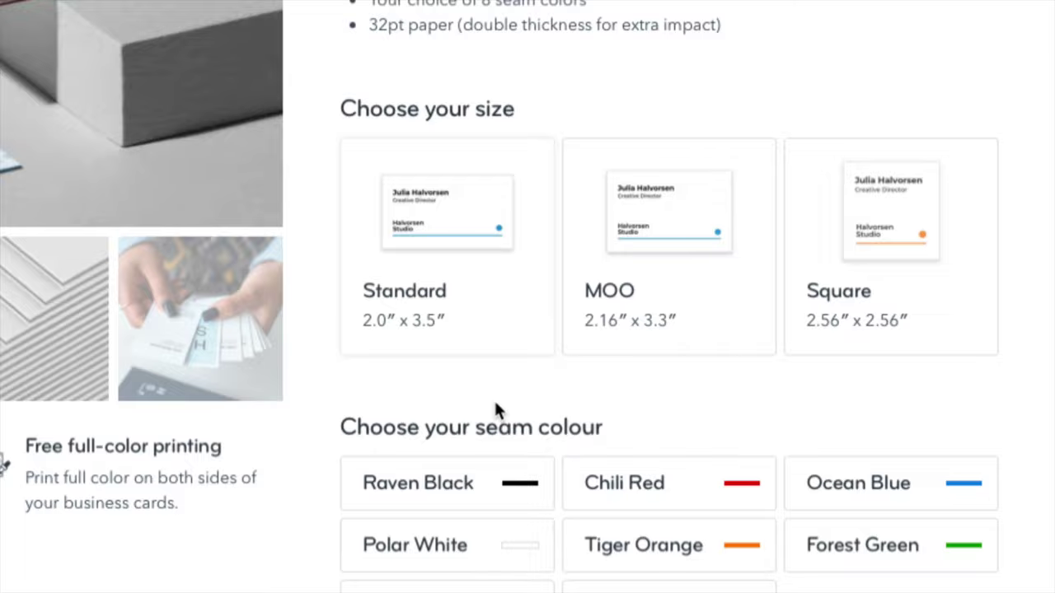
pyautogui.scroll(-3, 494, 407)
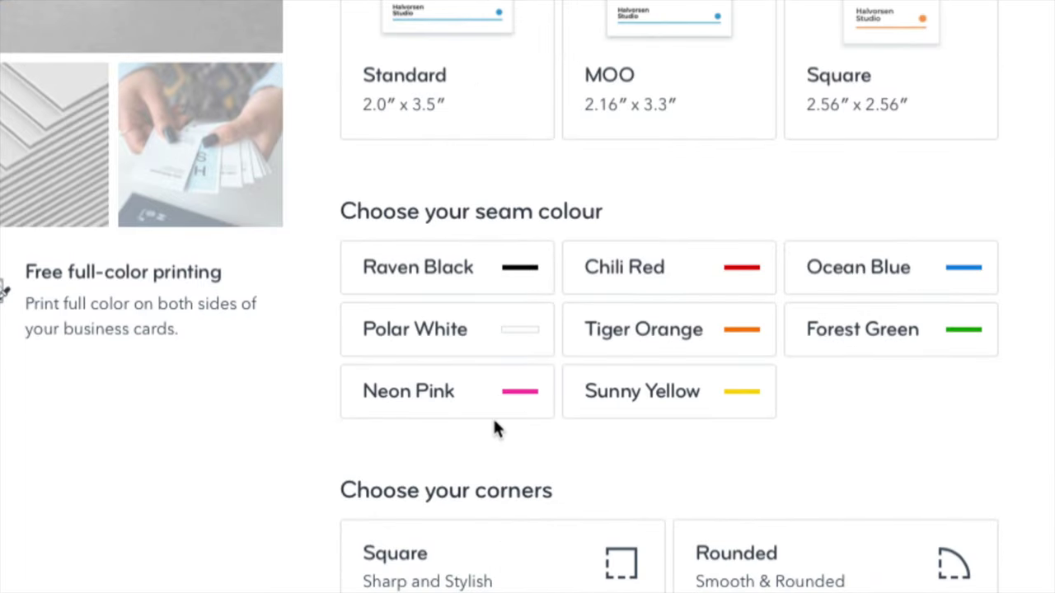
pyautogui.scroll(-4, 495, 423)
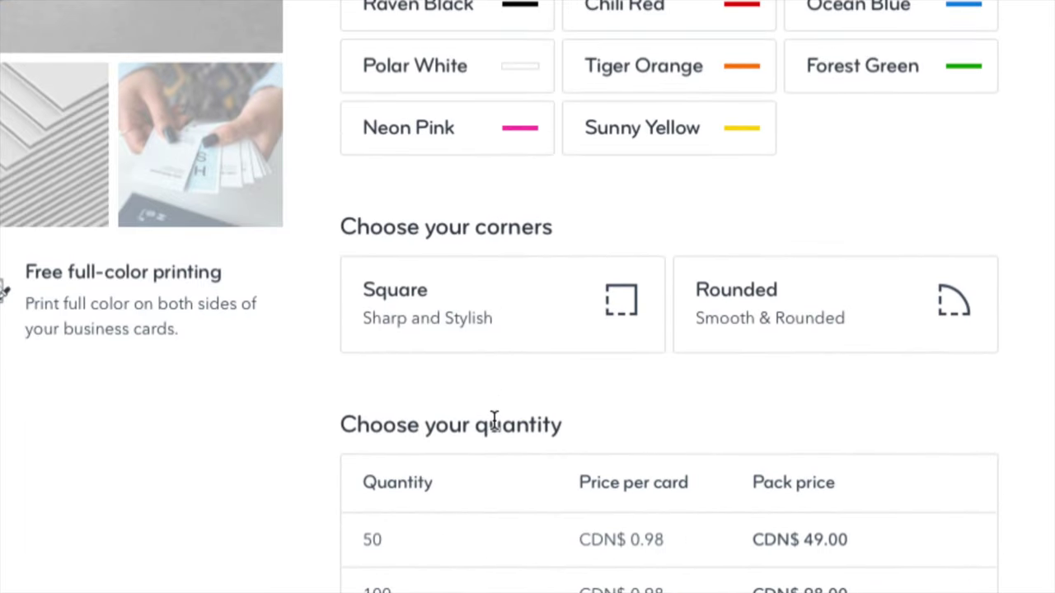
pyautogui.scroll(-5, 495, 421)
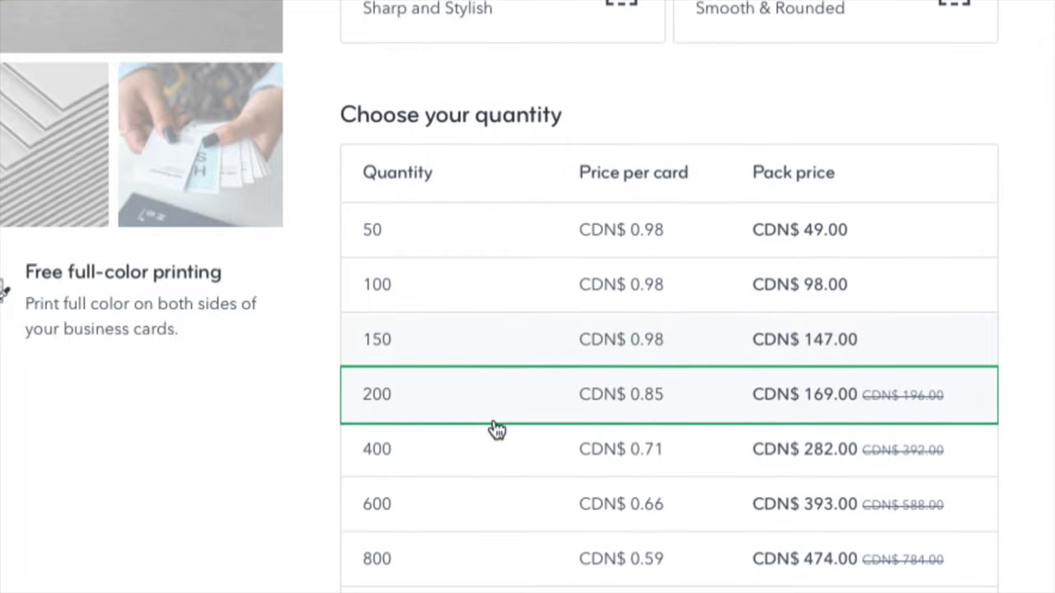
pyautogui.scroll(-6, 496, 429)
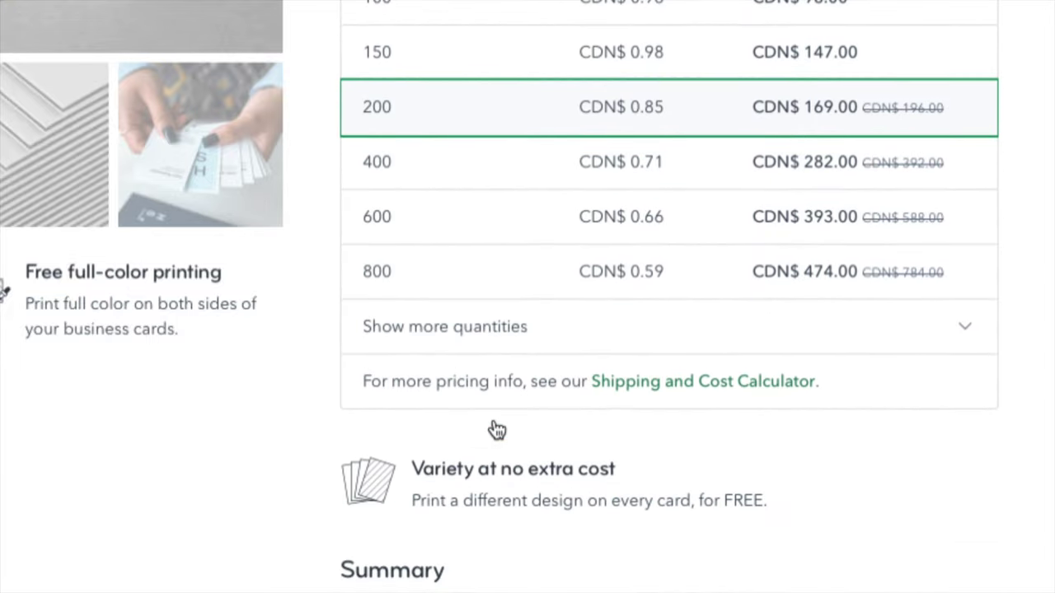
pyautogui.scroll(-4, 497, 430)
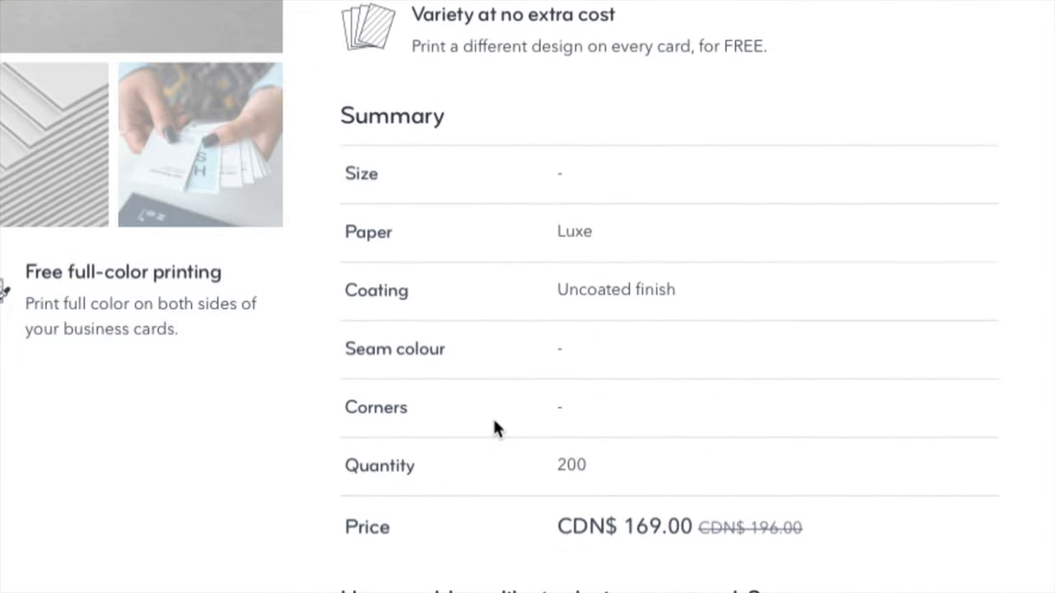
pyautogui.scroll(-3, 495, 427)
pyautogui.scroll(-2, 496, 430)
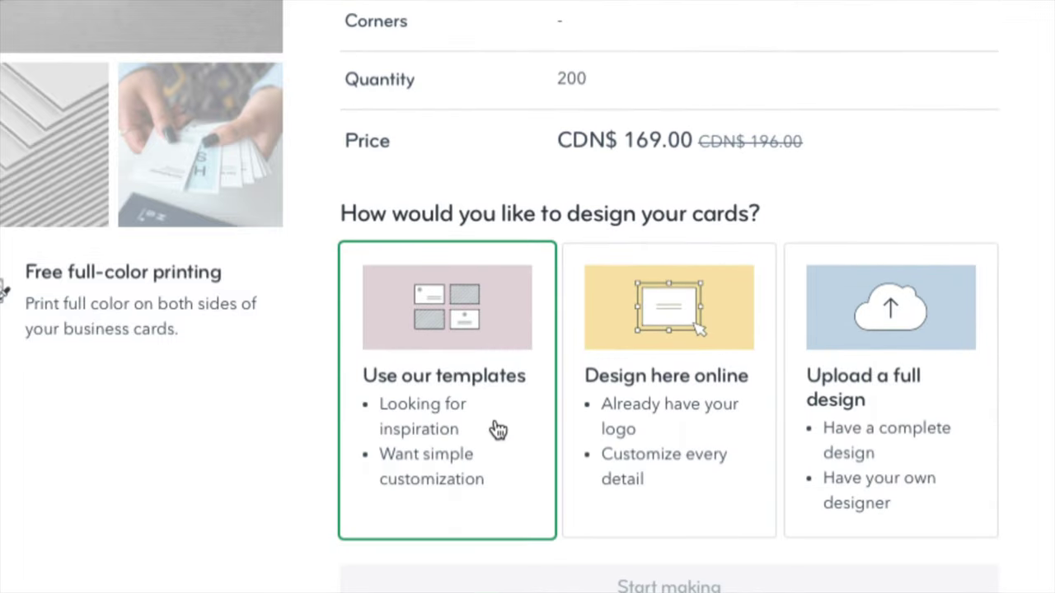
pyautogui.scroll(-1, 496, 429)
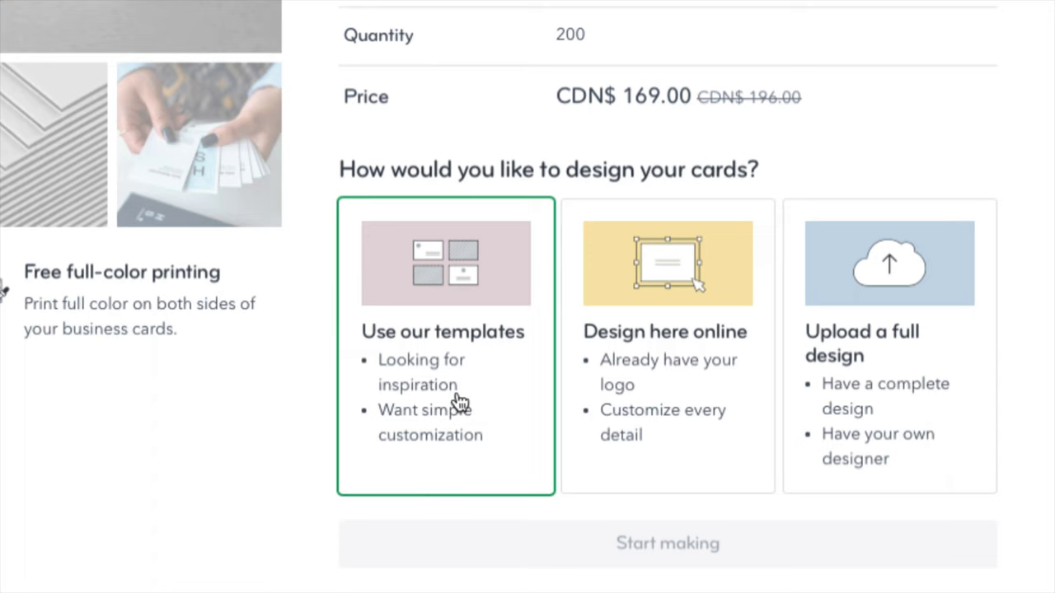
pyautogui.scroll(-1, 459, 404)
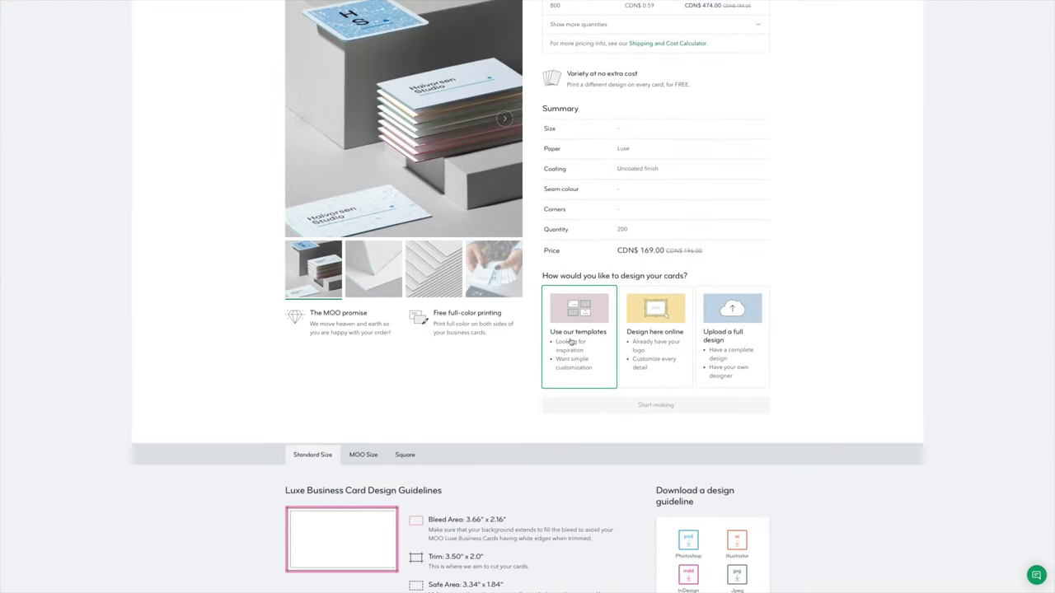
pyautogui.scroll(3, 729, 70)
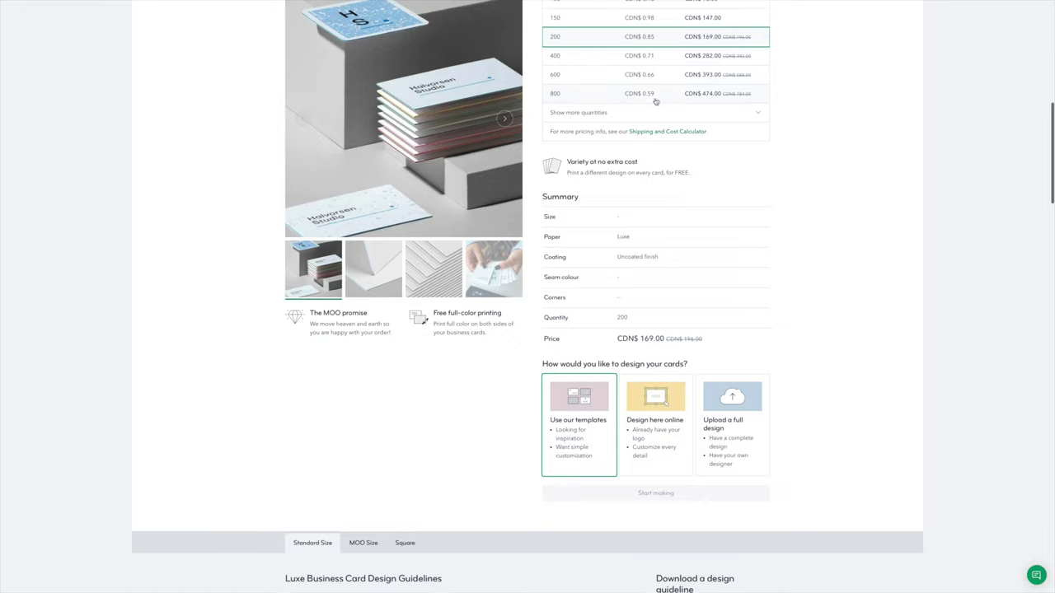
pyautogui.scroll(2, 655, 100)
pyautogui.scroll(1, 656, 101)
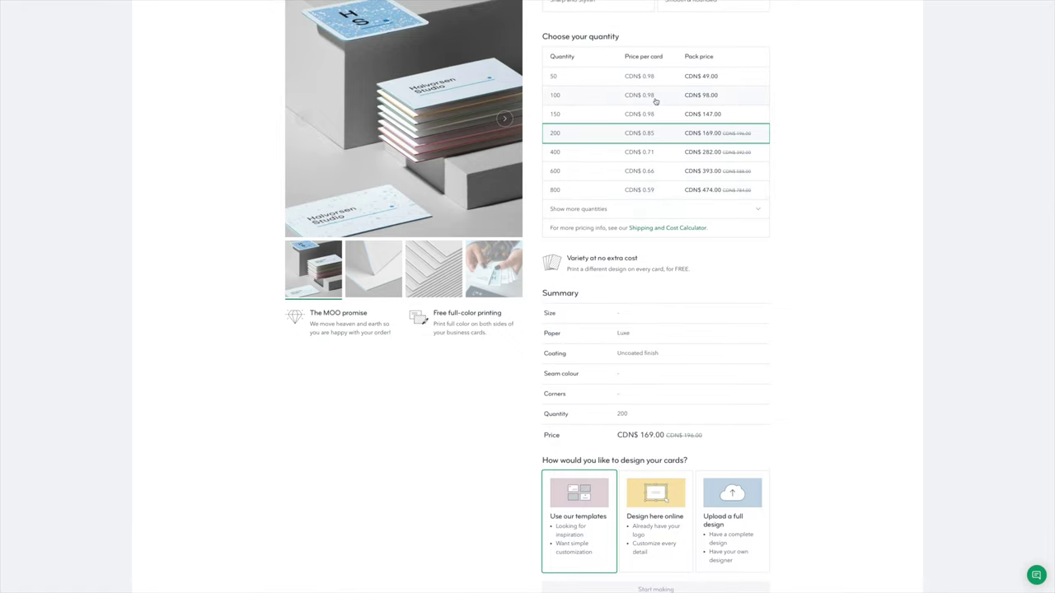
pyautogui.scroll(6, 656, 101)
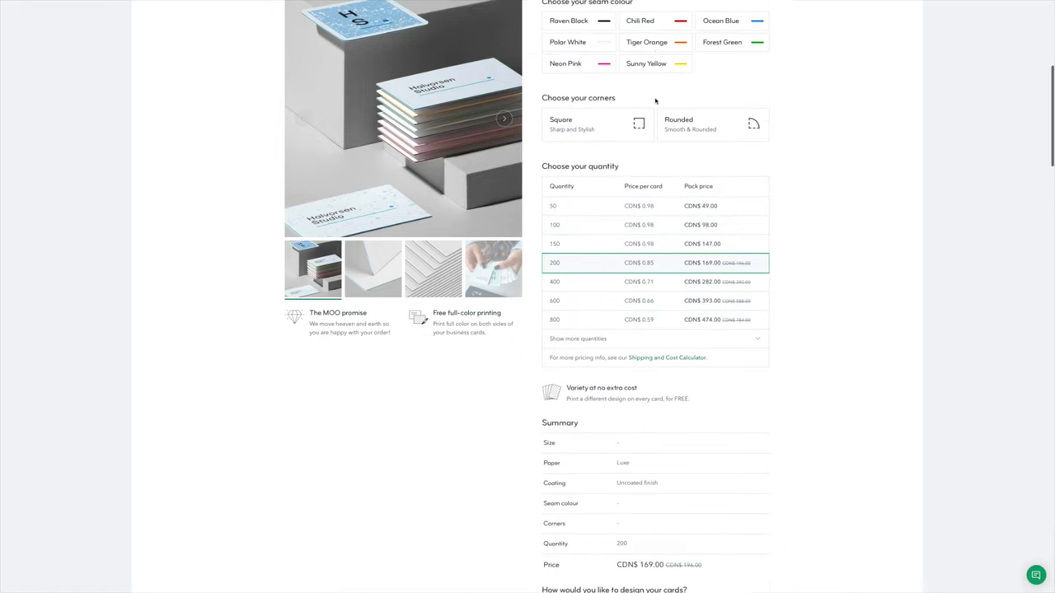
pyautogui.scroll(2, 655, 100)
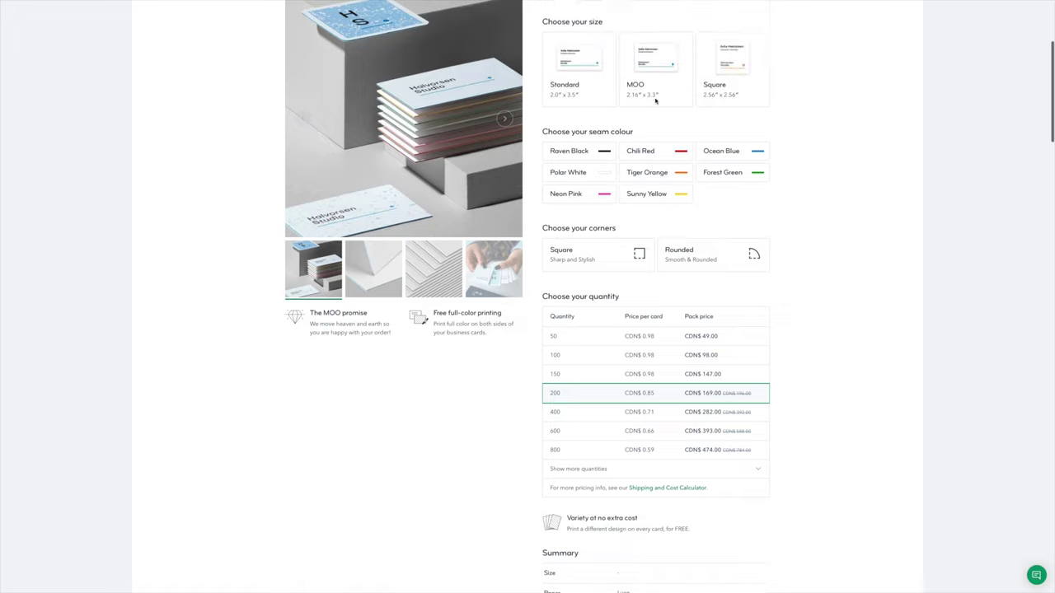
# Step: Choose the Standard 2.0″ x 3.5″ size and download the InDesign (indd) design guideline
pyautogui.click(596, 75)
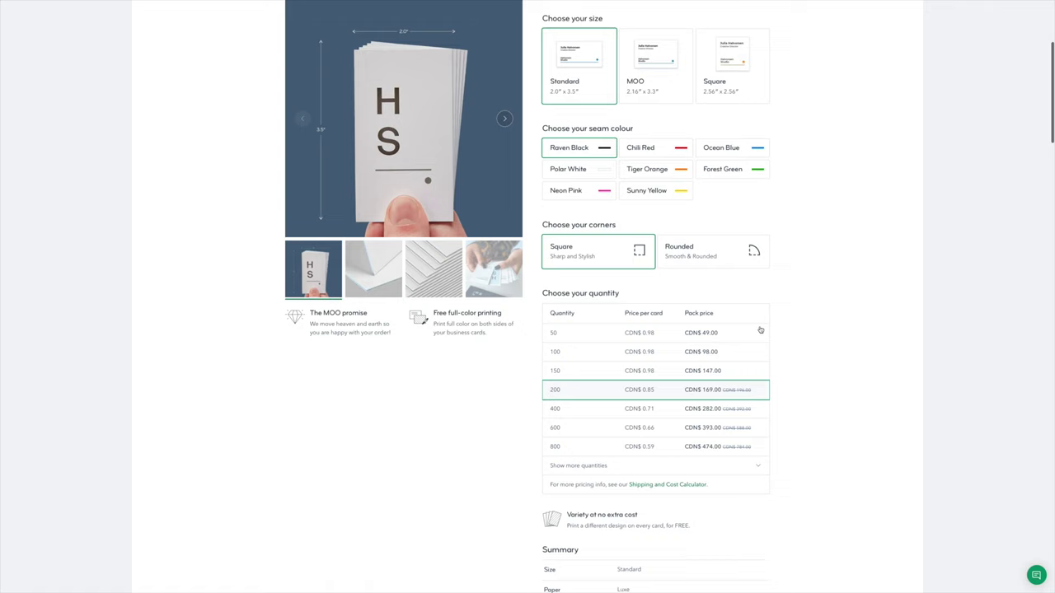
pyautogui.scroll(-3, 828, 421)
pyautogui.scroll(-6, 829, 421)
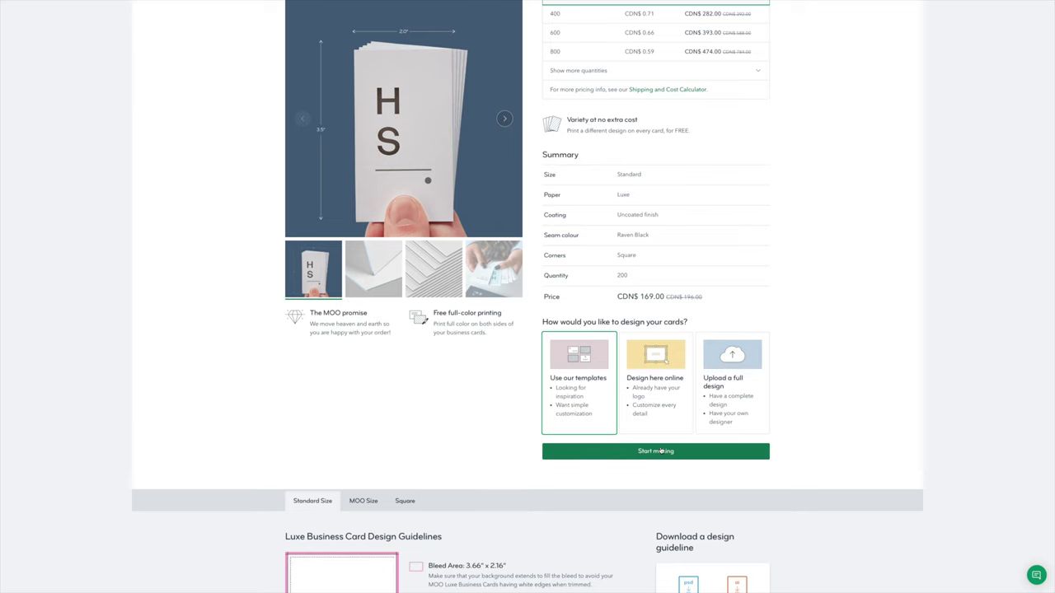
pyautogui.scroll(-1, 660, 451)
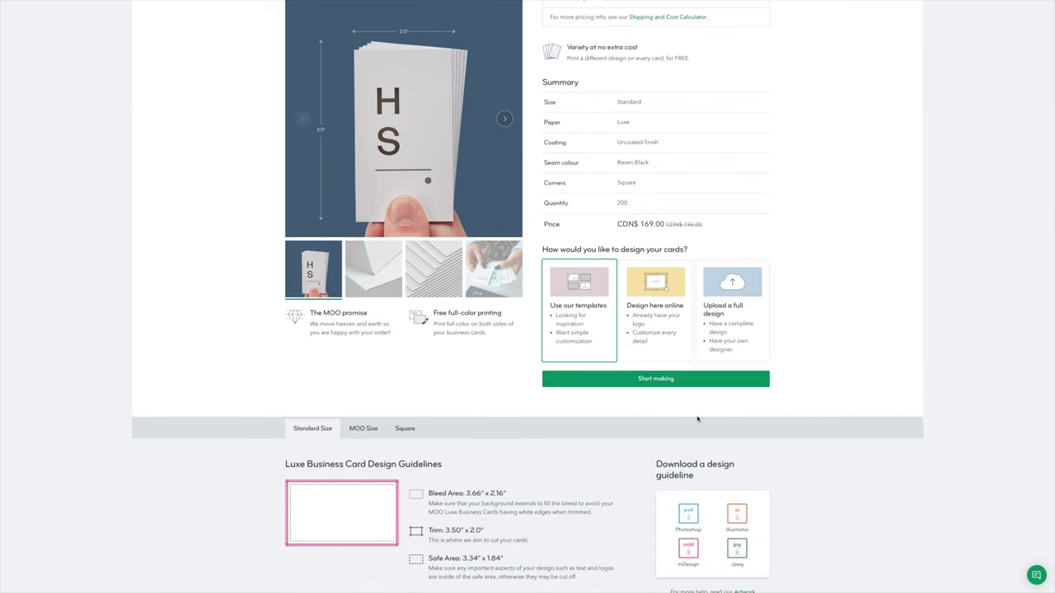
pyautogui.scroll(-2, 699, 420)
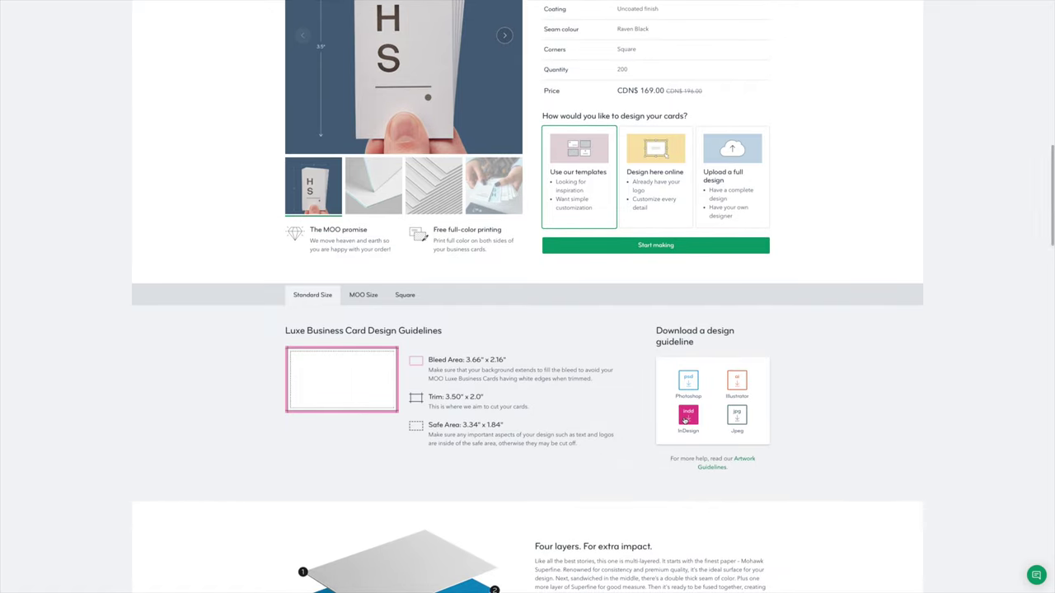
pyautogui.click(685, 420)
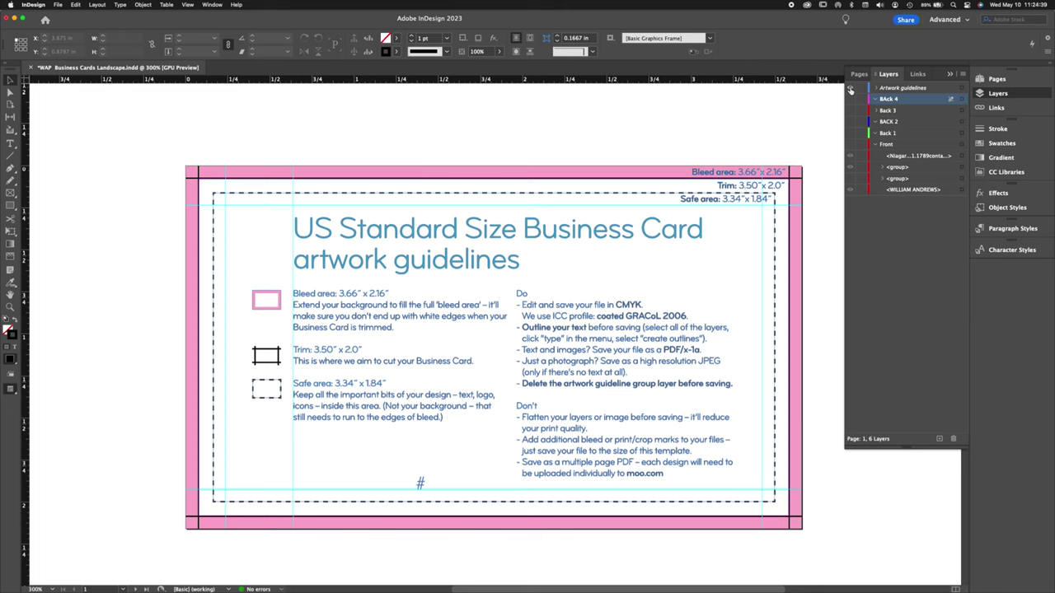
# Step: Show the card layers, hide the Artwork guidelines layer, and view pages 2 and 3
pyautogui.keyDown('alt'); pyautogui.click(850, 88); pyautogui.keyUp('alt')
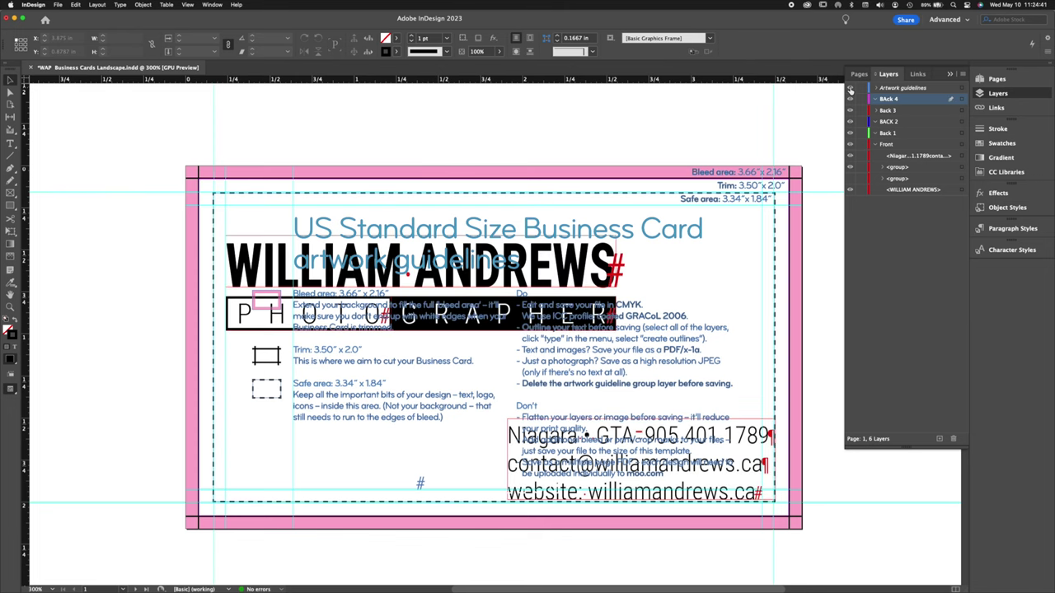
pyautogui.click(851, 88)
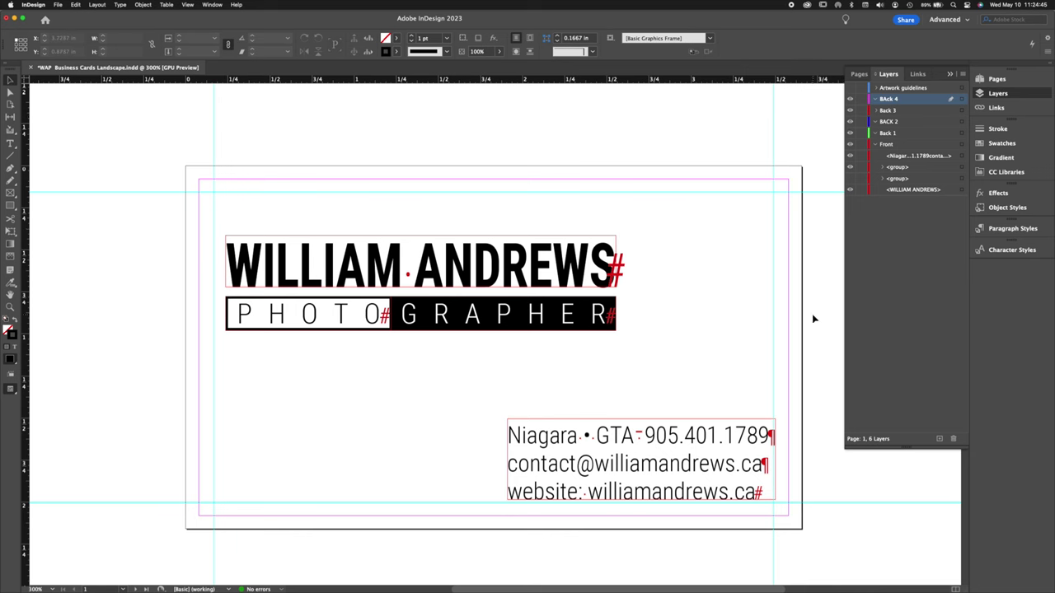
pyautogui.click(861, 75)
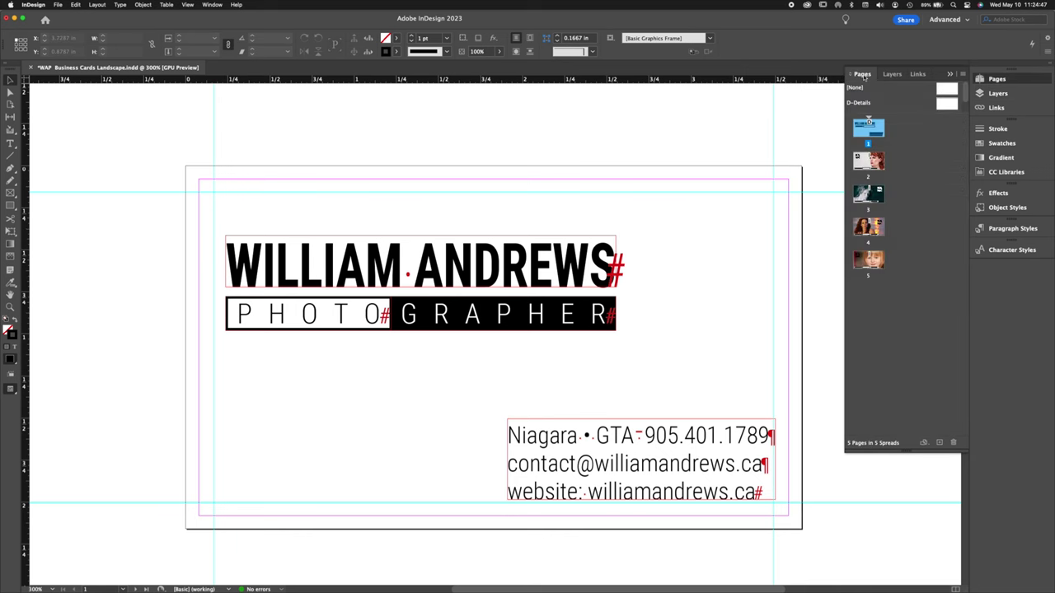
pyautogui.doubleClick(868, 160)
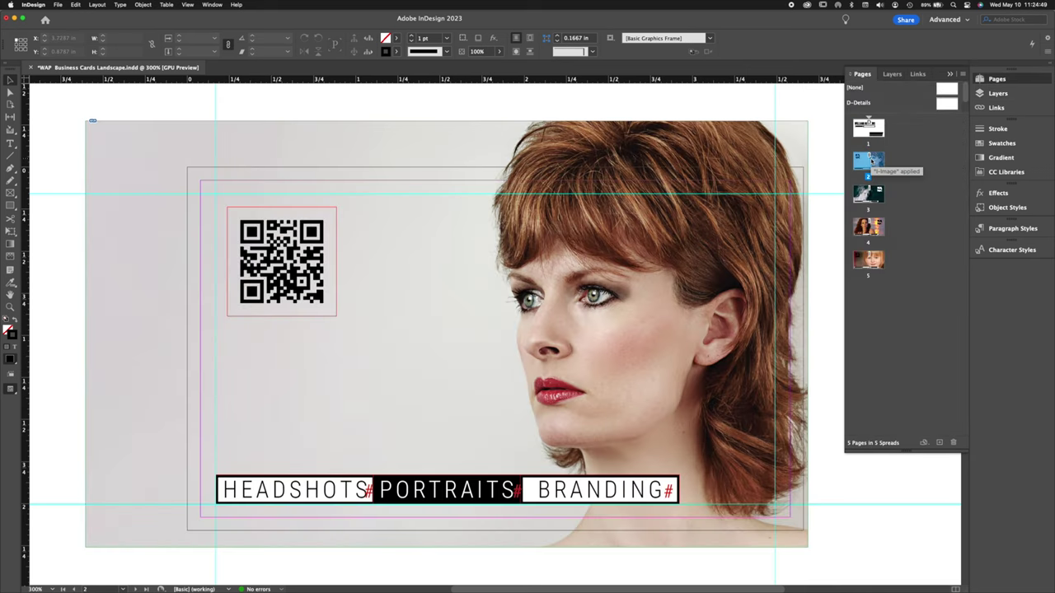
pyautogui.doubleClick(876, 196)
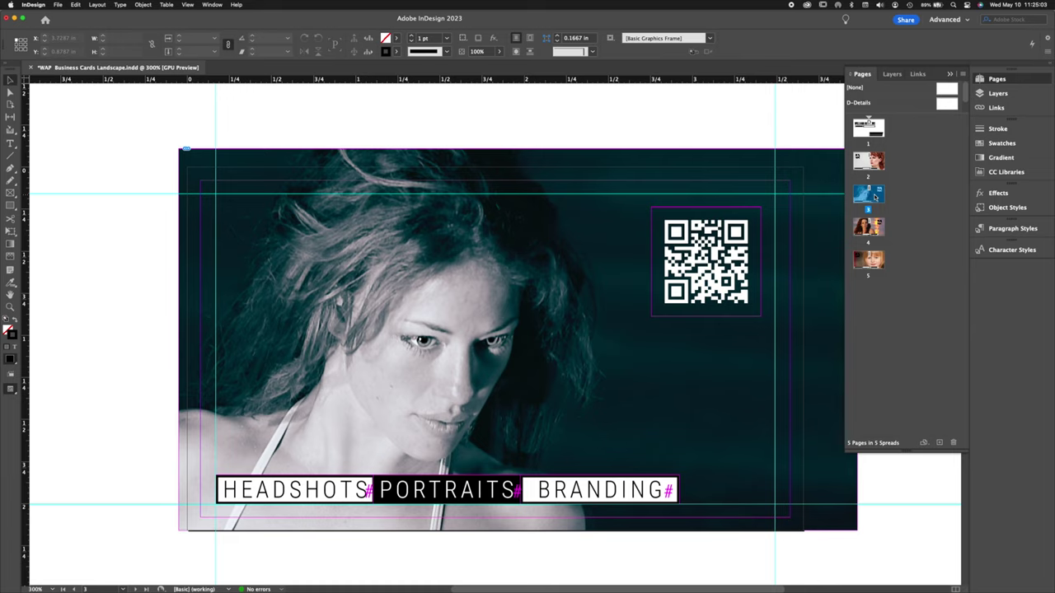
# Step: Switch to Preview screen mode and review pages 1, 2 and 3
pyautogui.press('w')
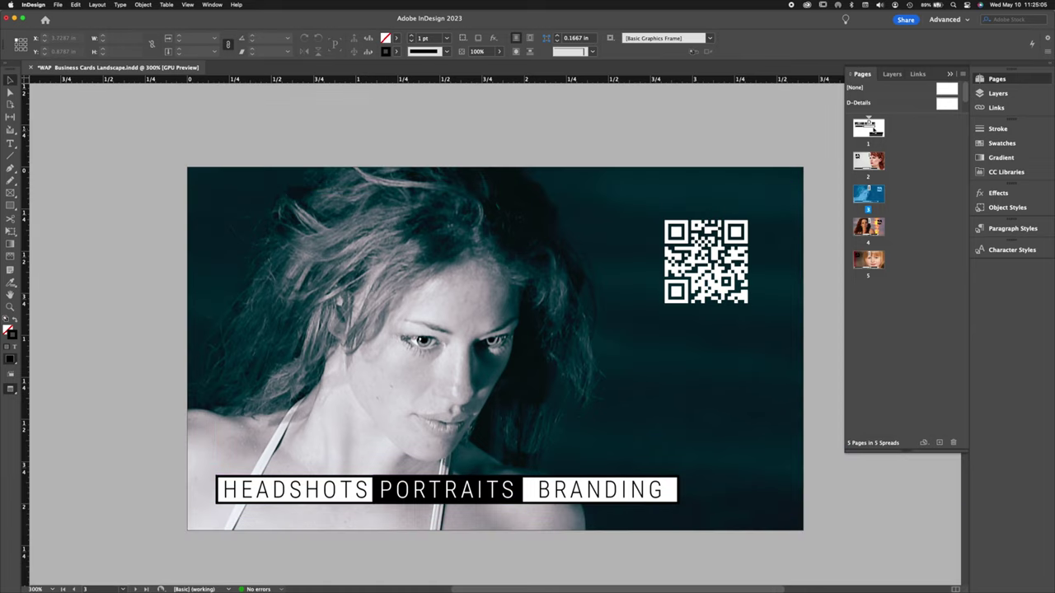
pyautogui.doubleClick(872, 125)
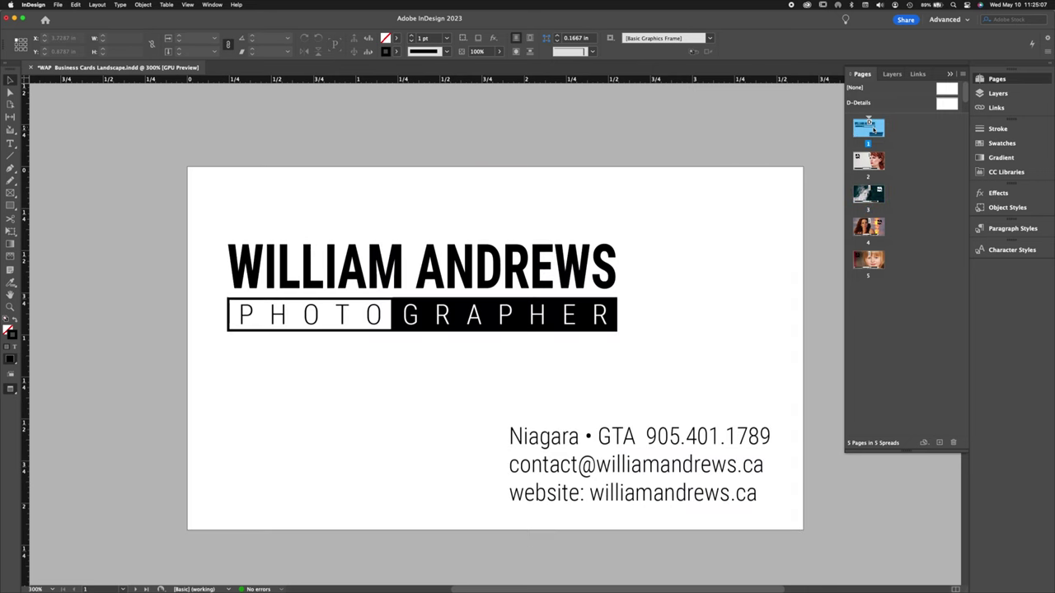
pyautogui.doubleClick(872, 162)
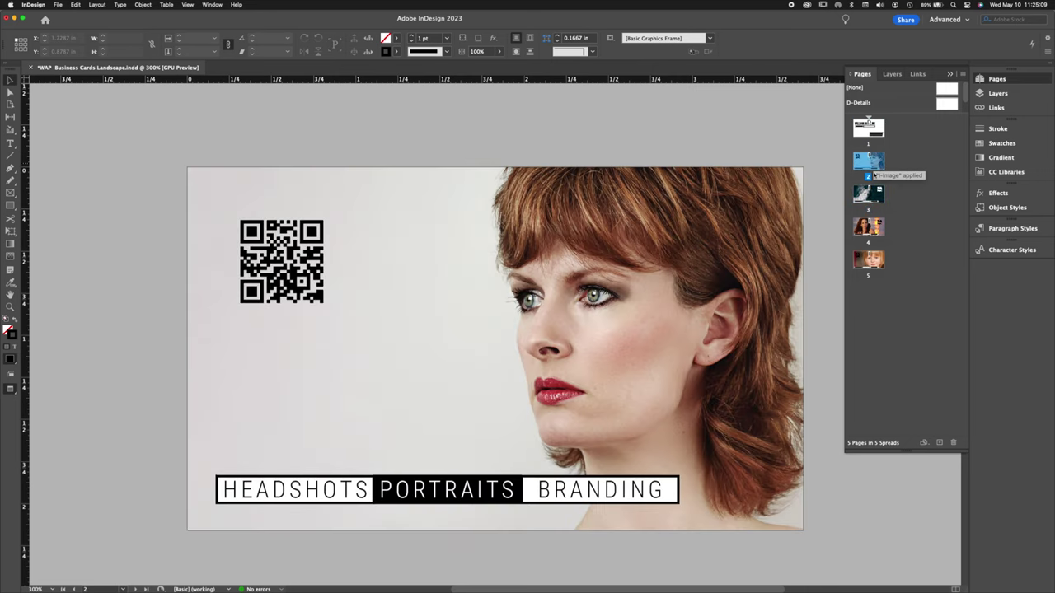
pyautogui.doubleClick(872, 194)
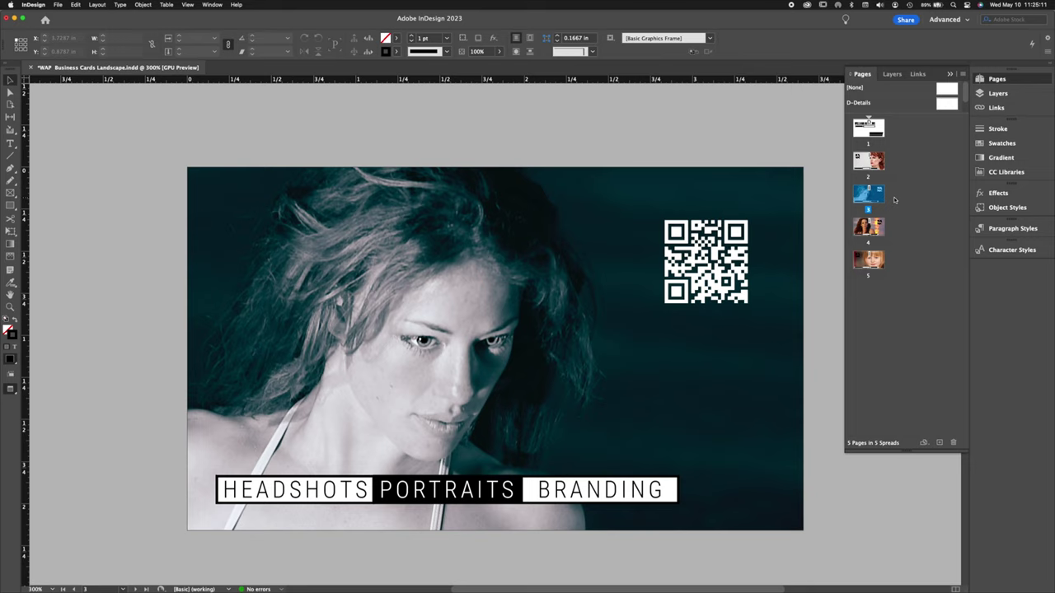
# Step: Start a PDF/X-1a:2001 preset export of the card document, saving to the Desktop
pyautogui.click(59, 6)
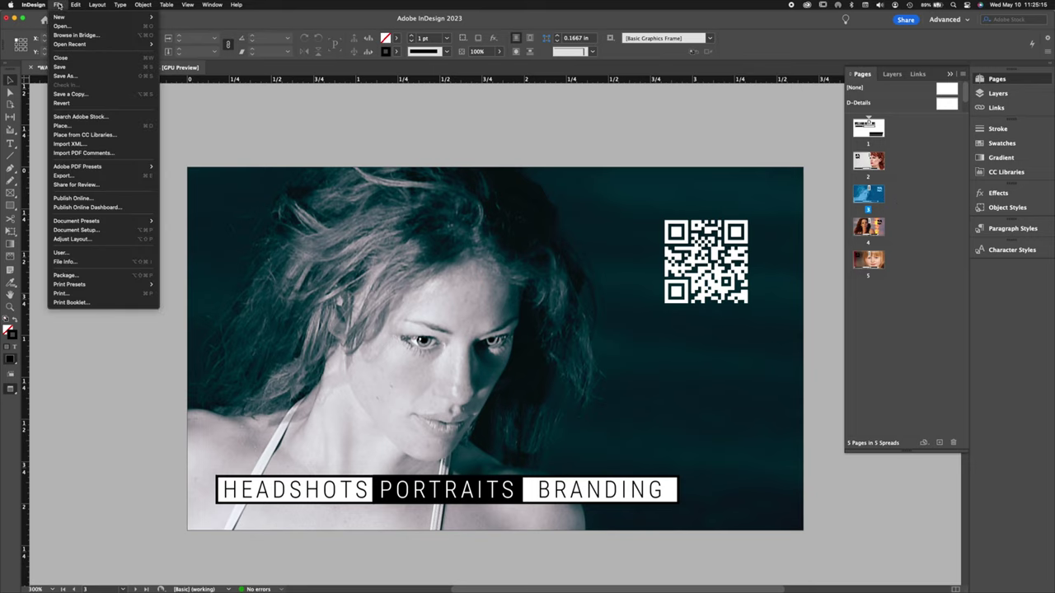
pyautogui.moveTo(67, 168)
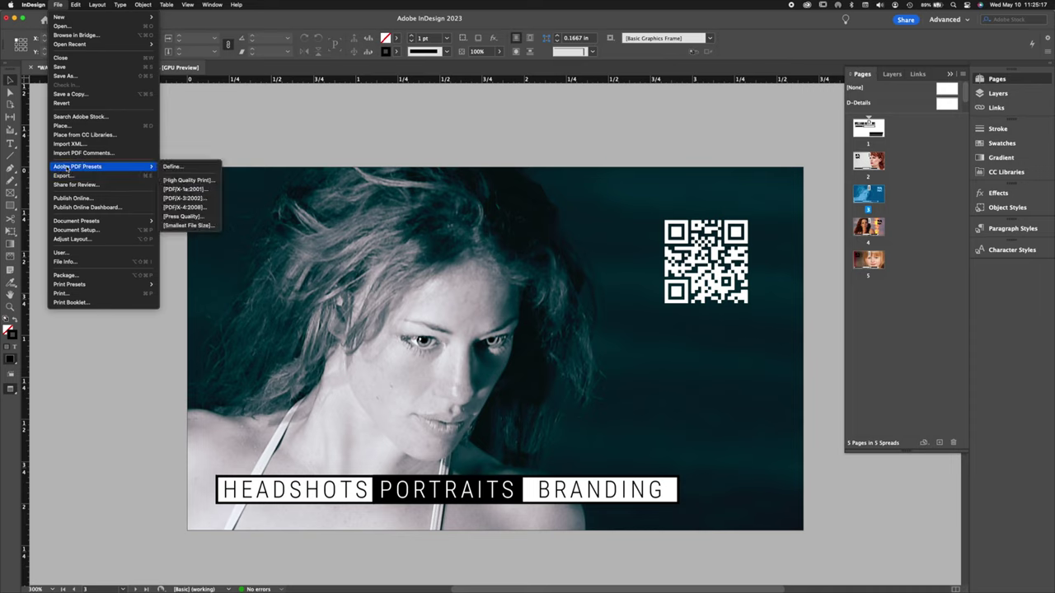
pyautogui.click(187, 190)
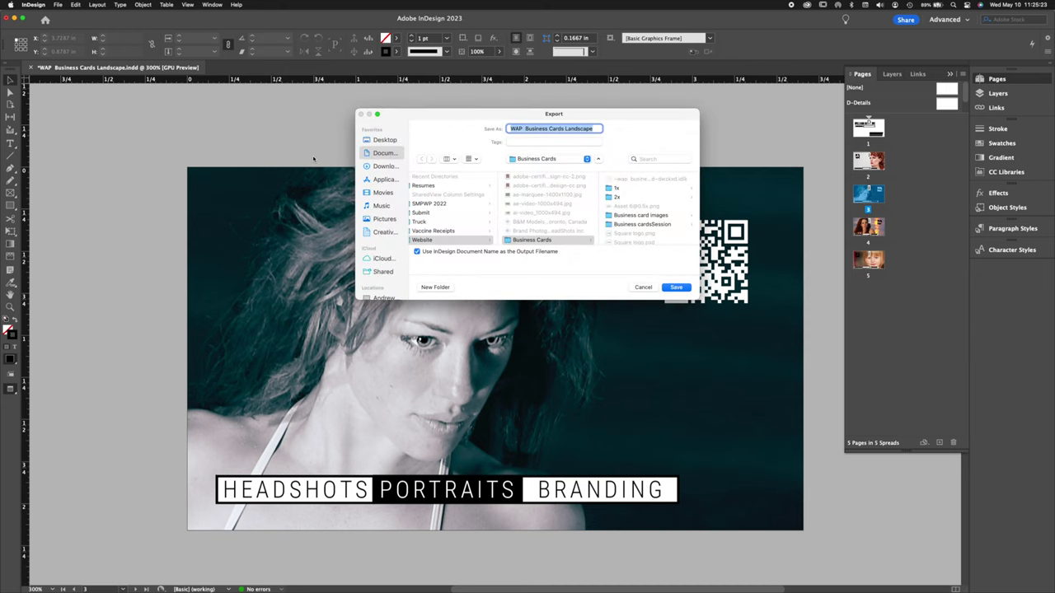
pyautogui.click(380, 141)
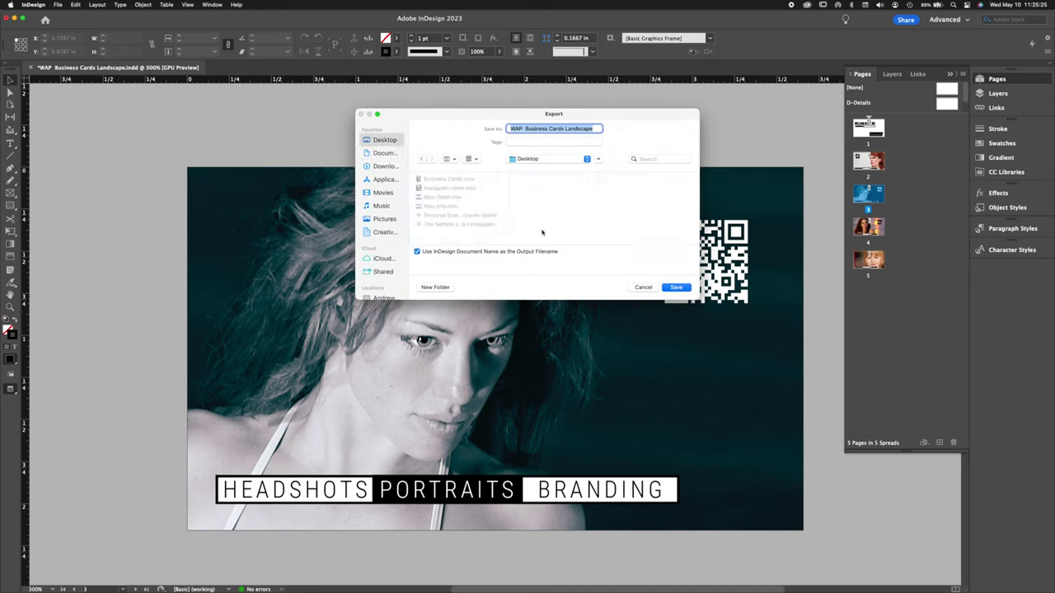
pyautogui.click(678, 288)
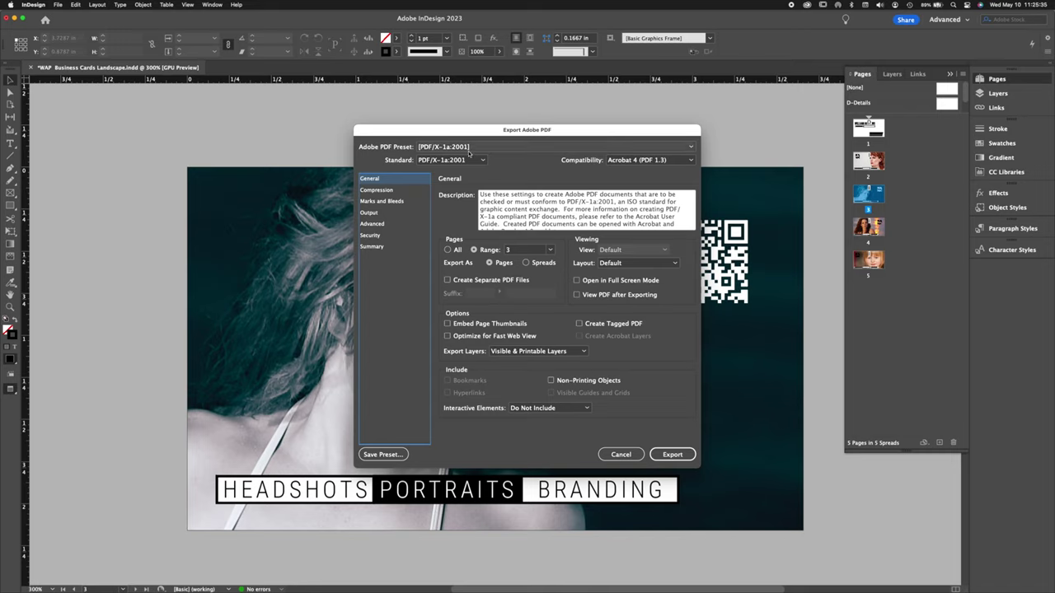
# Step: Keep Coated GRACoL 2006 as CMYK destination and output intent, then export the PDF
pyautogui.click(396, 216)
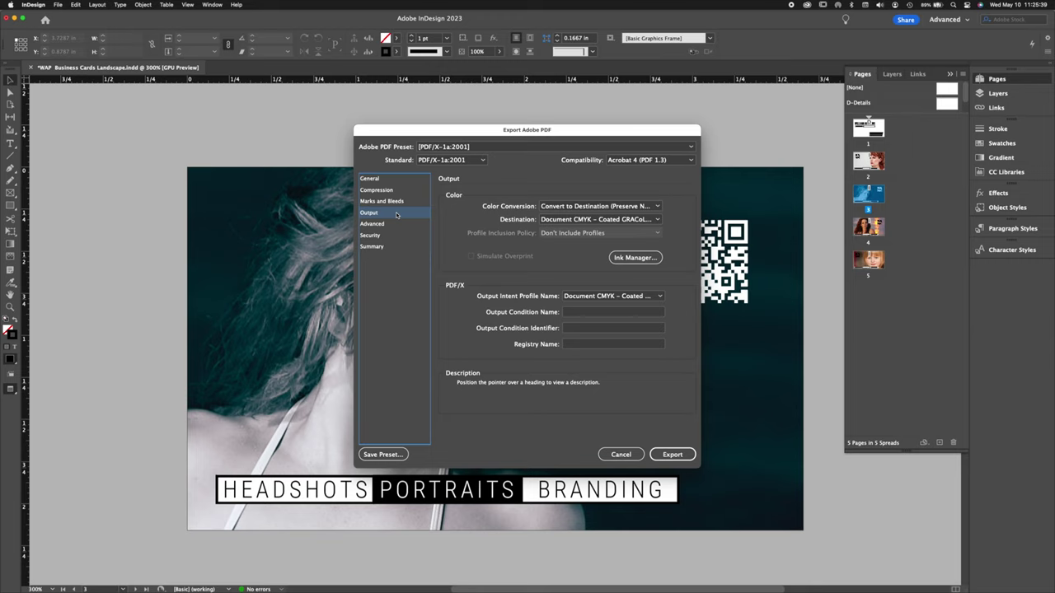
pyautogui.moveTo(630, 209)
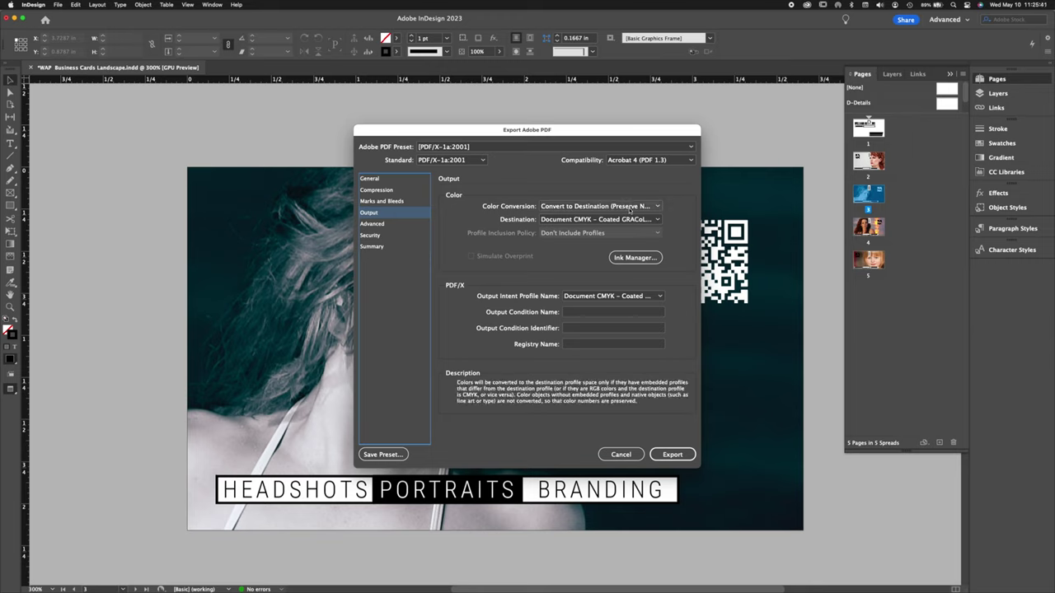
pyautogui.click(630, 221)
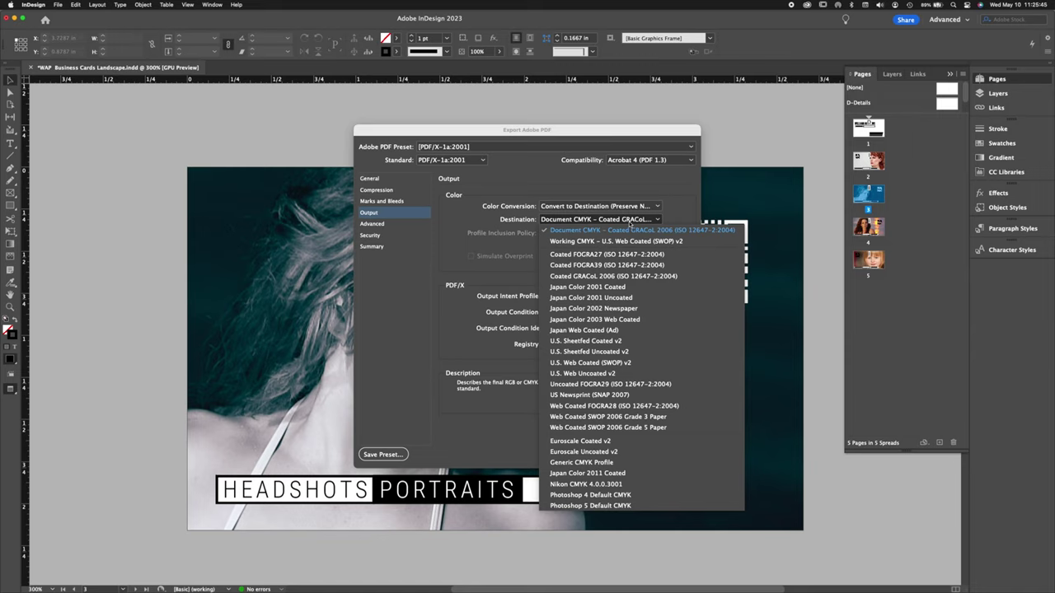
pyautogui.click(464, 221)
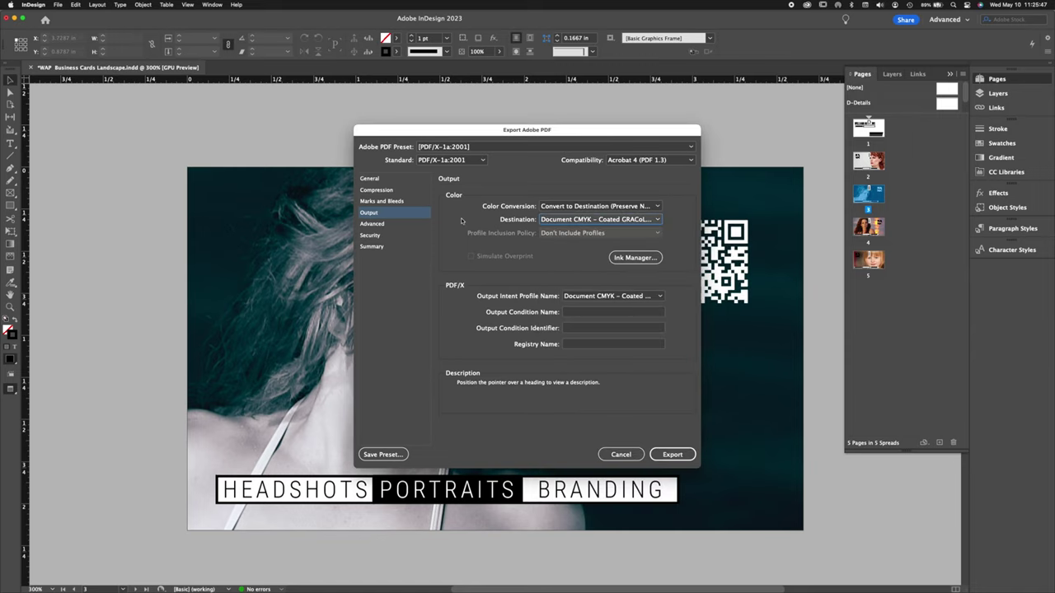
pyautogui.click(659, 298)
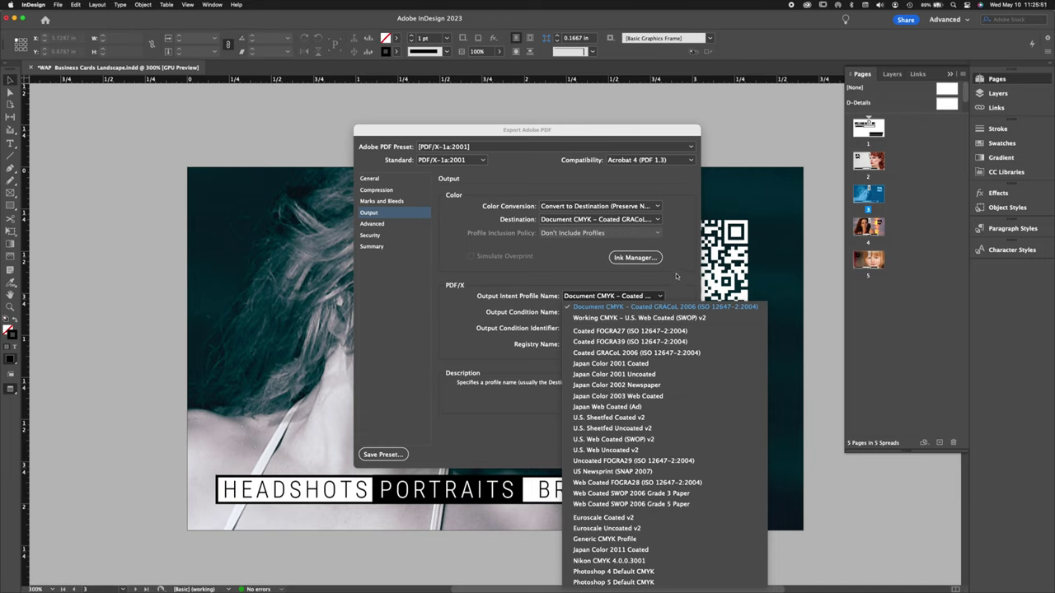
pyautogui.click(676, 277)
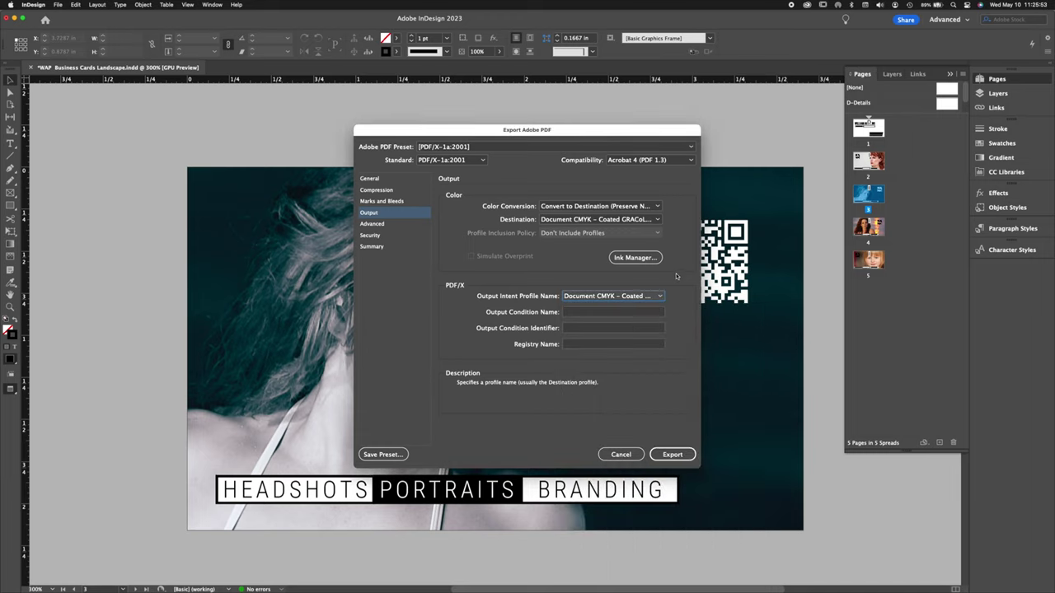
pyautogui.click(674, 455)
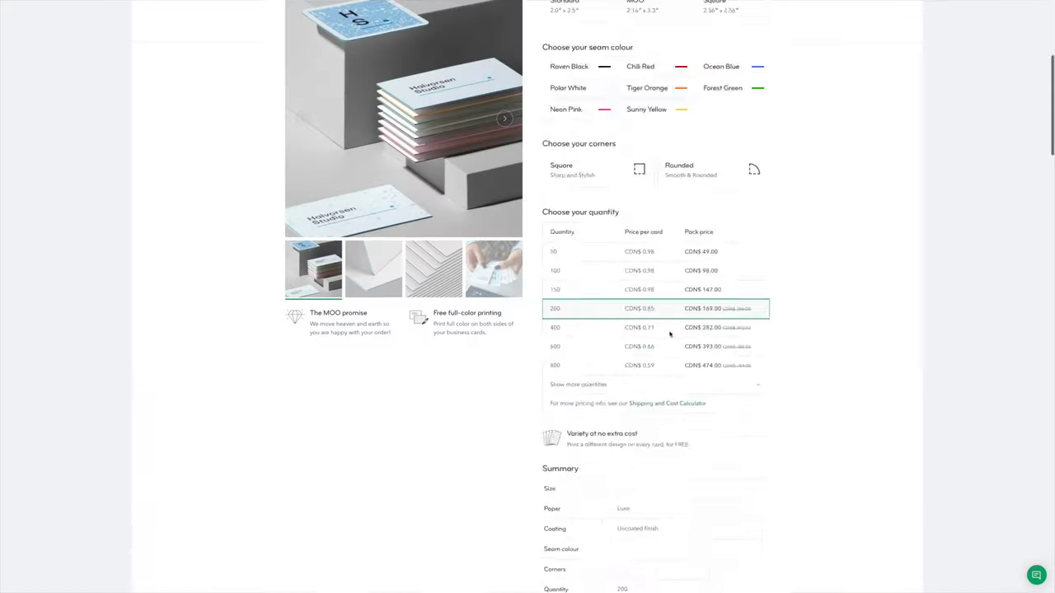
# Step: Pick Standard 2.0 x 3.5 size and 100 cards (CDN$ 98.00), then start an upload-design project
pyautogui.scroll(5, 671, 337)
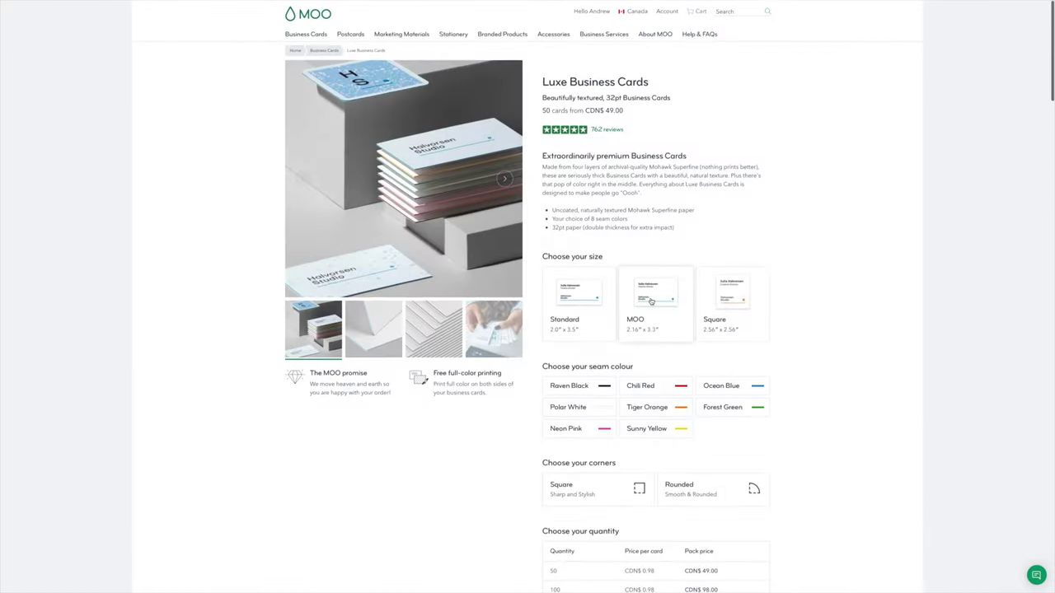
pyautogui.click(577, 295)
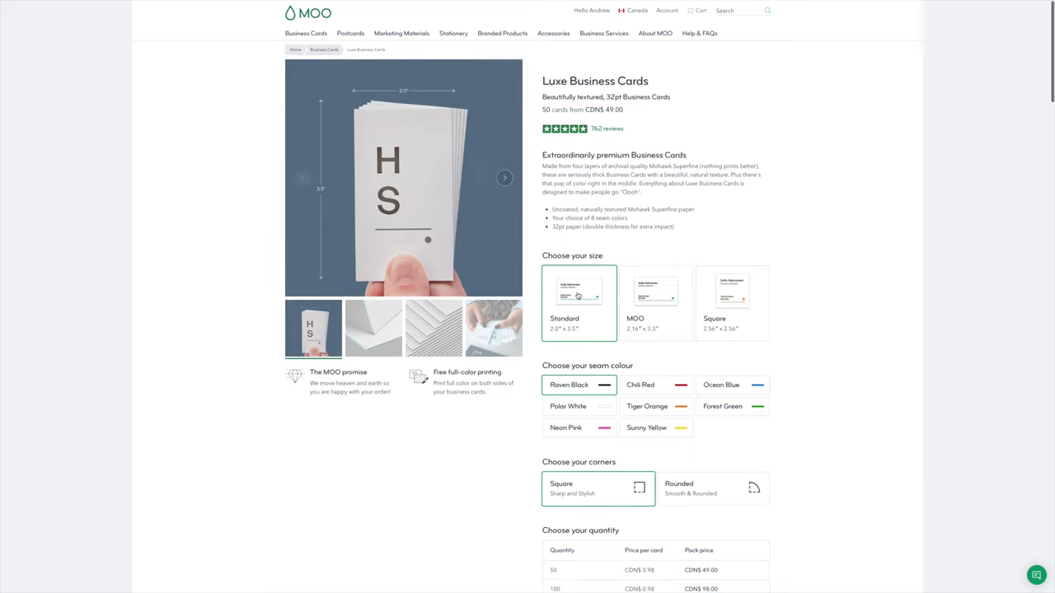
pyautogui.scroll(-1, 703, 415)
pyautogui.scroll(-2, 652, 417)
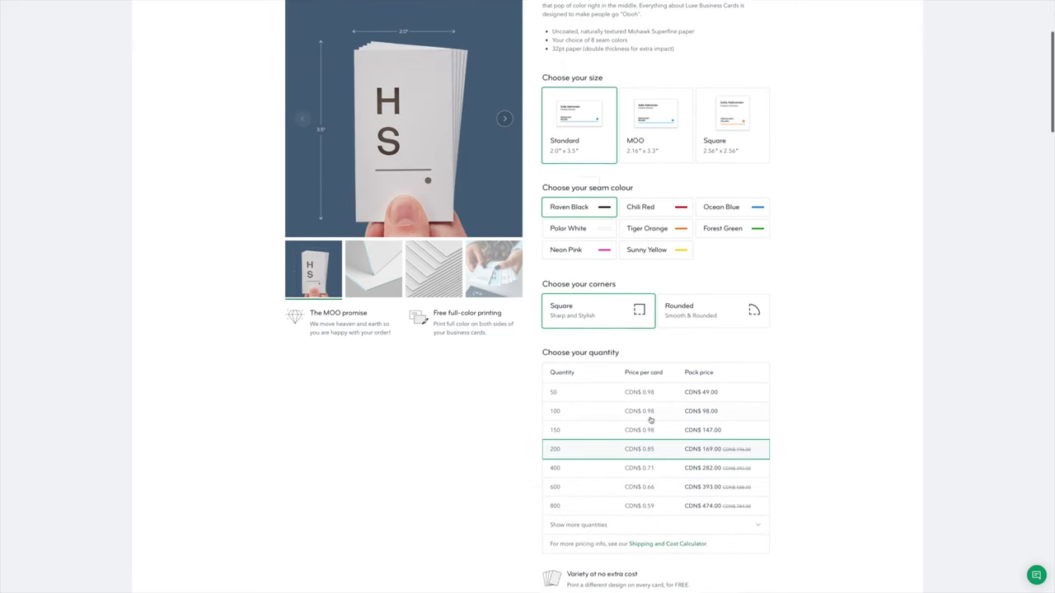
pyautogui.click(637, 375)
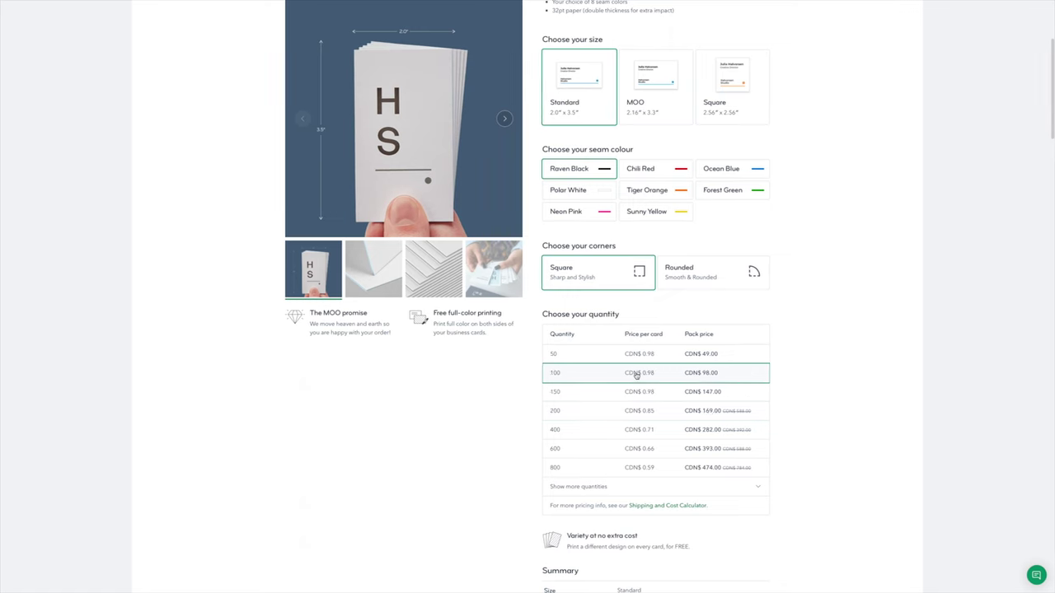
pyautogui.scroll(-4, 790, 389)
pyautogui.scroll(-2, 791, 389)
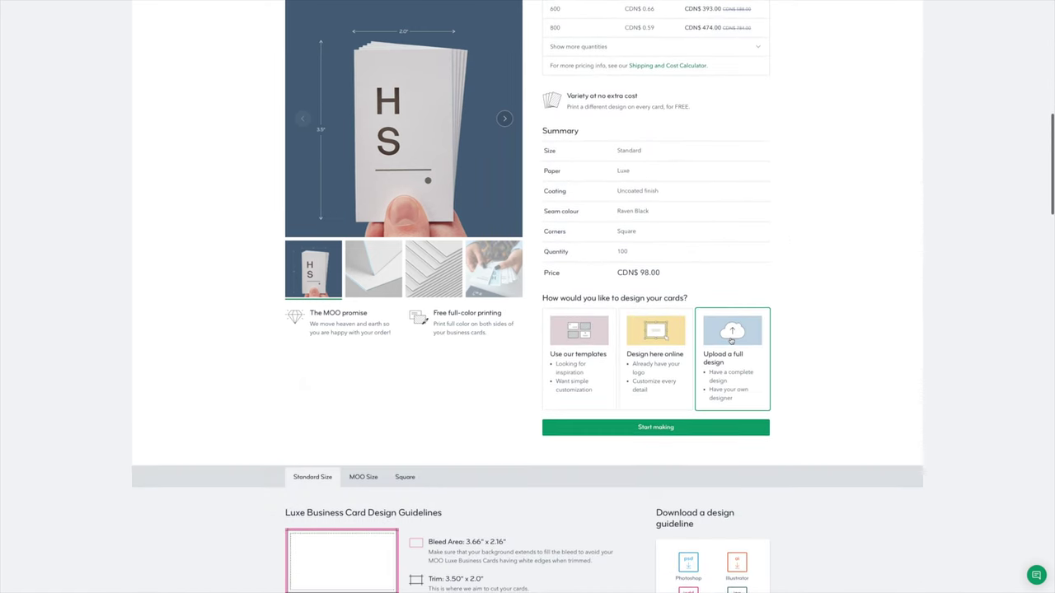
pyautogui.click(711, 435)
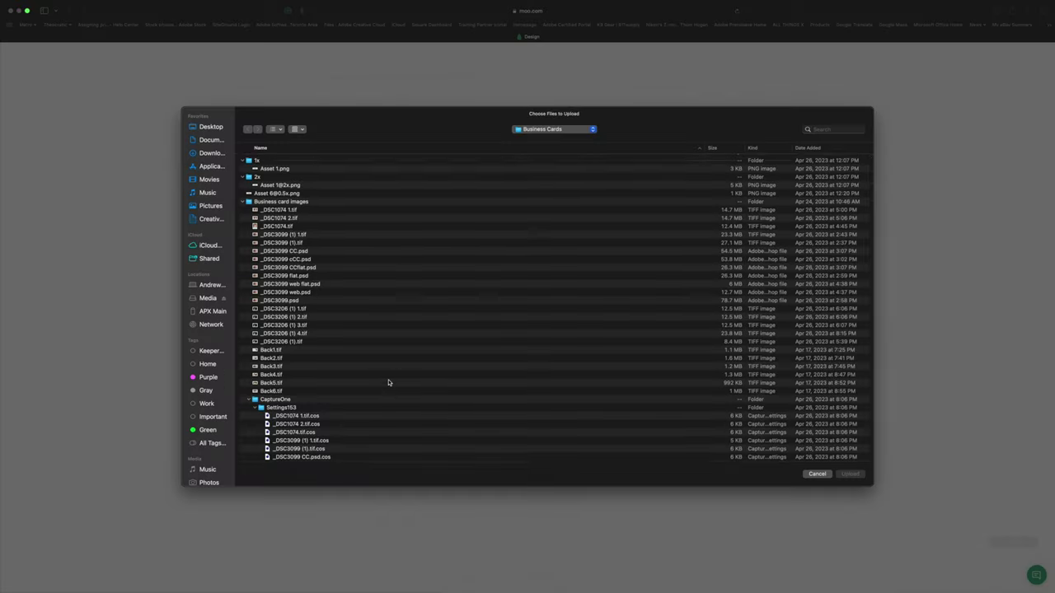
# Step: Select WAP Front.pdf in the file chooser and upload it as the card front
pyautogui.scroll(-3, 388, 384)
pyautogui.scroll(-5, 389, 383)
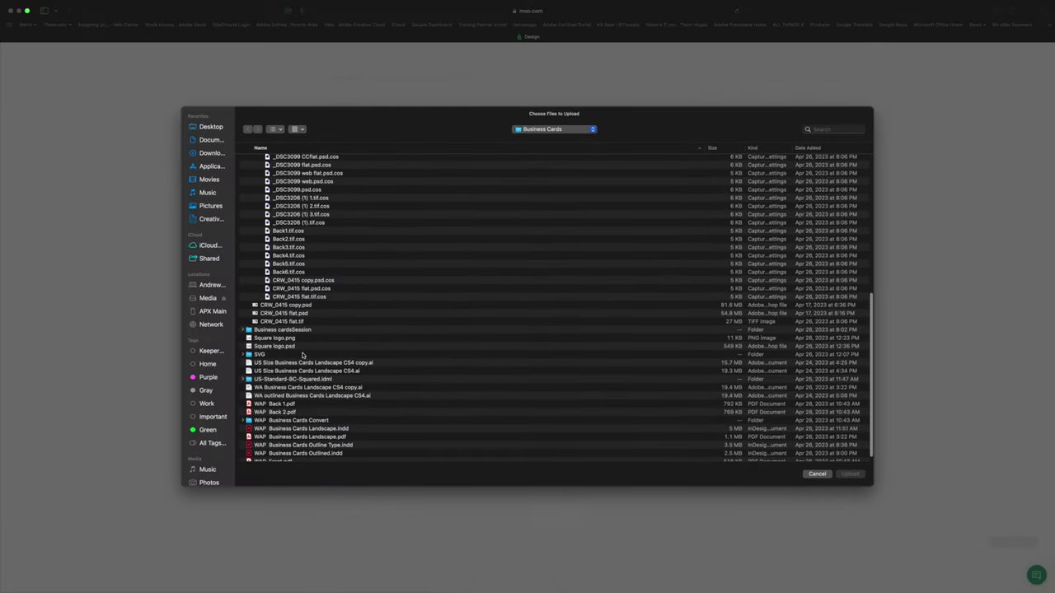
pyautogui.scroll(-1, 302, 354)
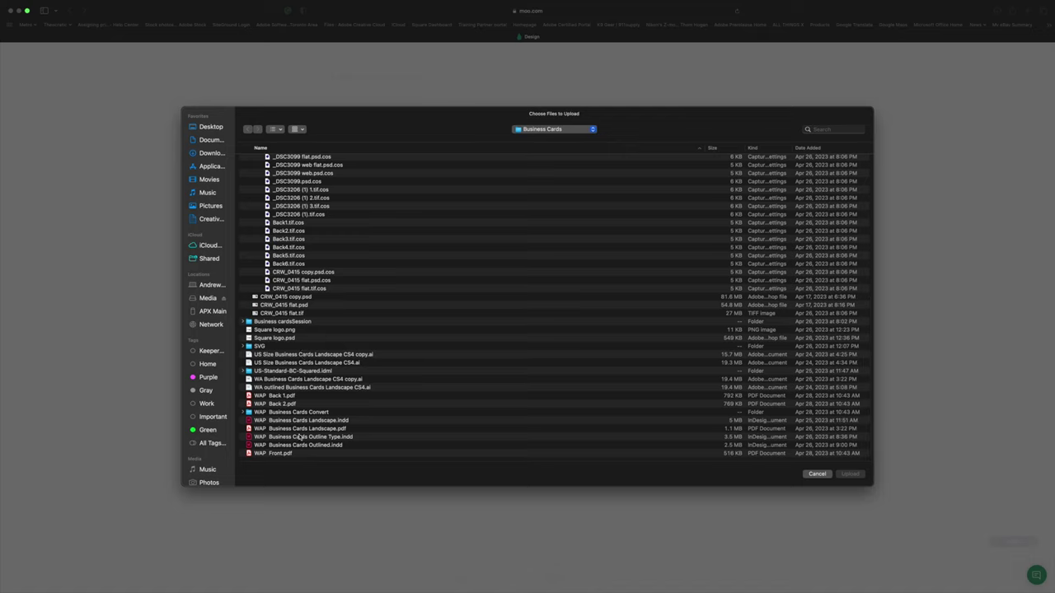
pyautogui.click(281, 453)
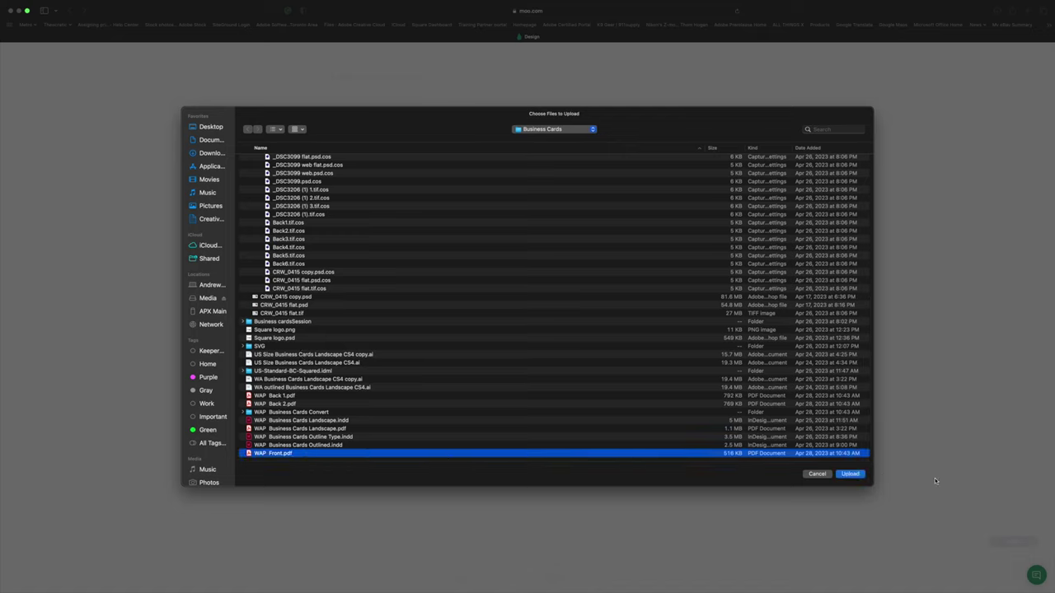
pyautogui.click(851, 475)
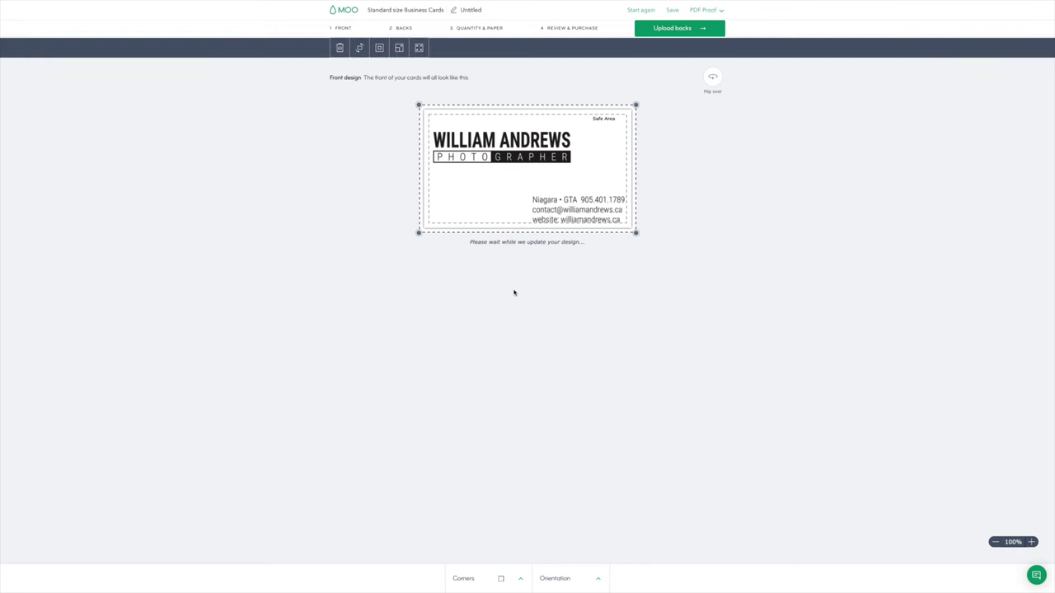
# Step: Move to the card backs and pick WAP Back 1.pdf as the back design
pyautogui.click(713, 76)
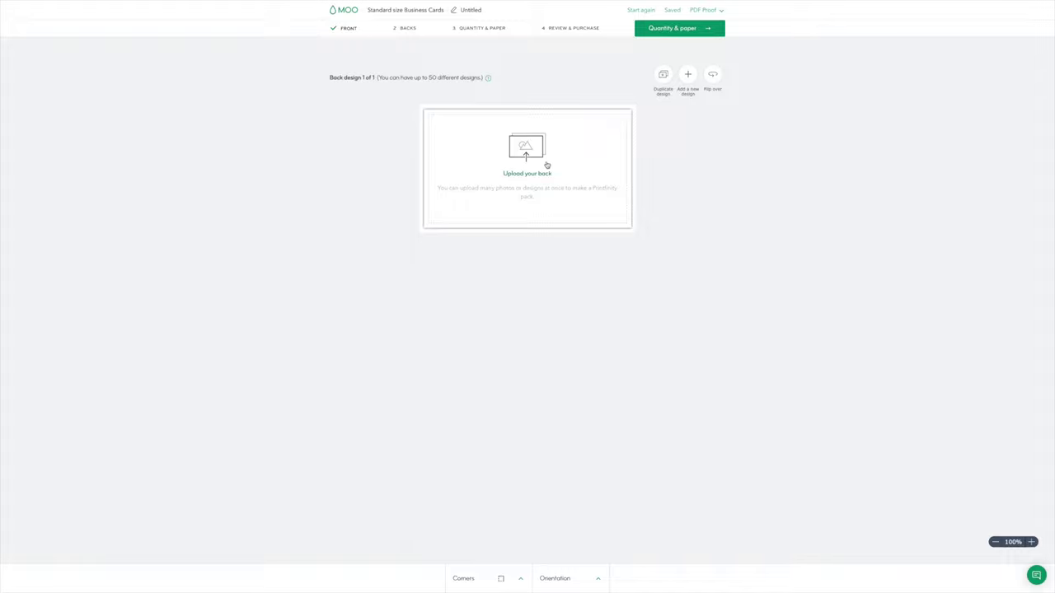
pyautogui.click(541, 171)
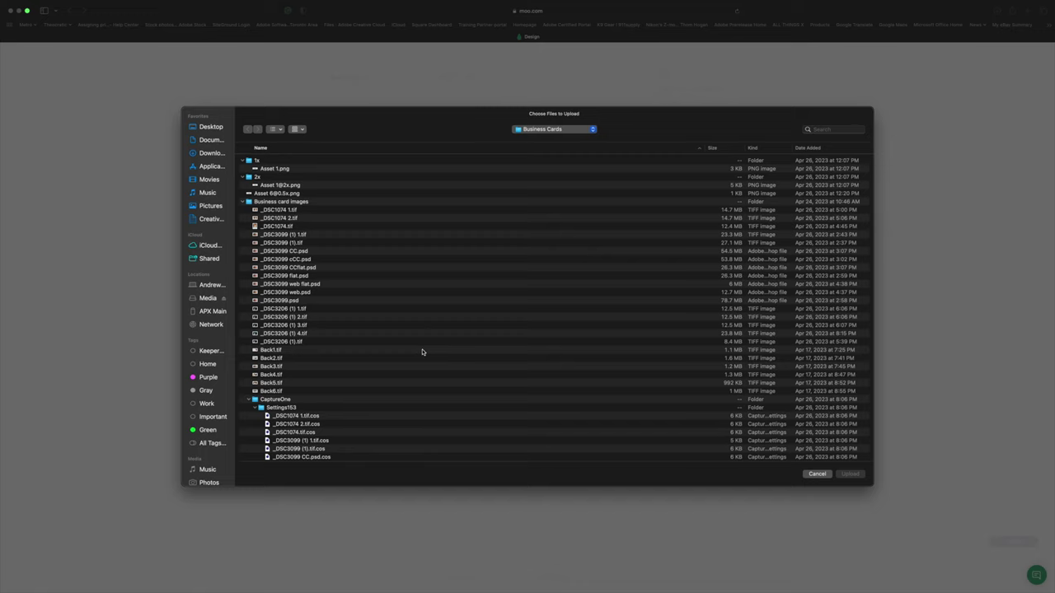
pyautogui.scroll(-10, 424, 353)
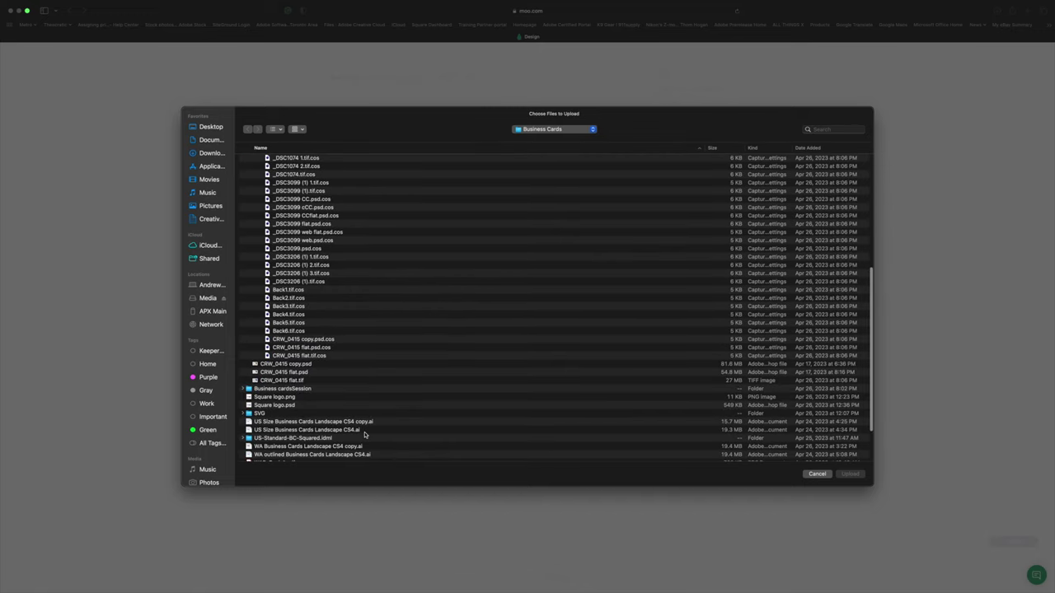
pyautogui.scroll(-4, 364, 435)
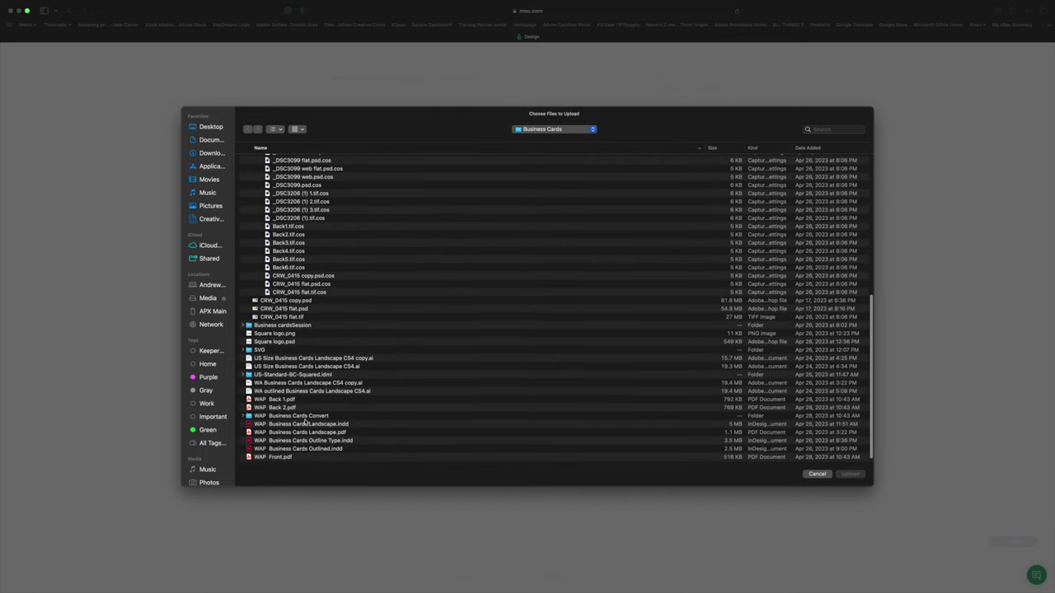
pyautogui.click(292, 401)
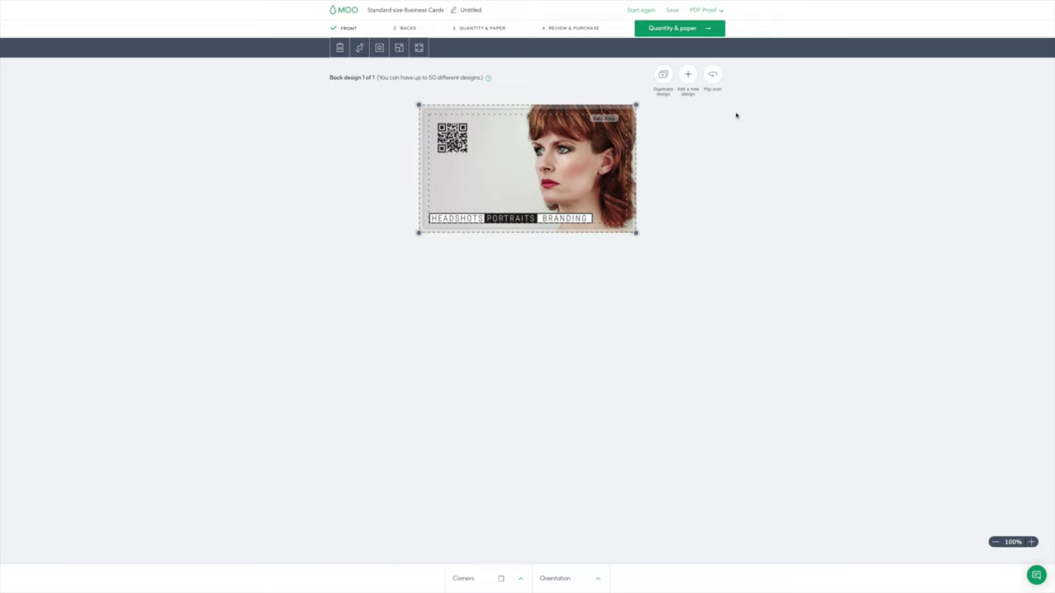
# Step: Add a second back design from WAP Back 2.pdf, then flip the card to its front
pyautogui.click(689, 77)
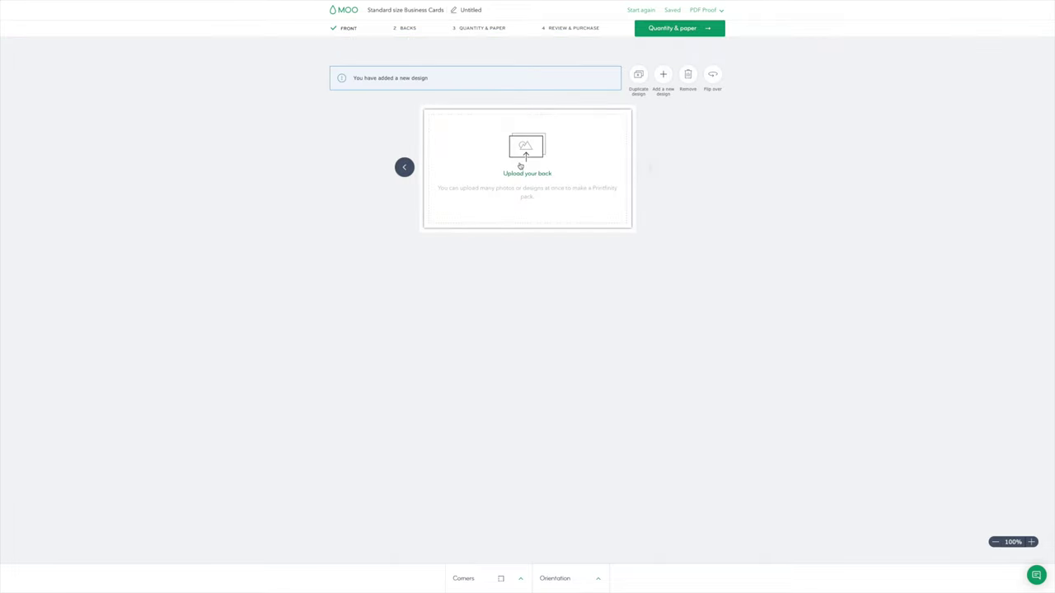
pyautogui.click(521, 175)
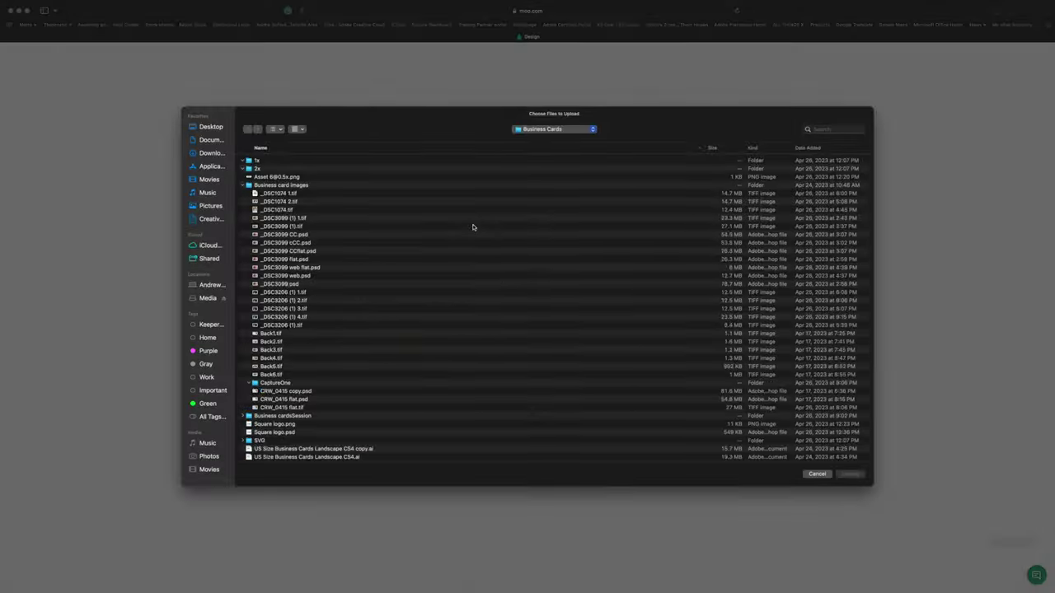
pyautogui.scroll(-10, 412, 349)
pyautogui.scroll(-3, 351, 436)
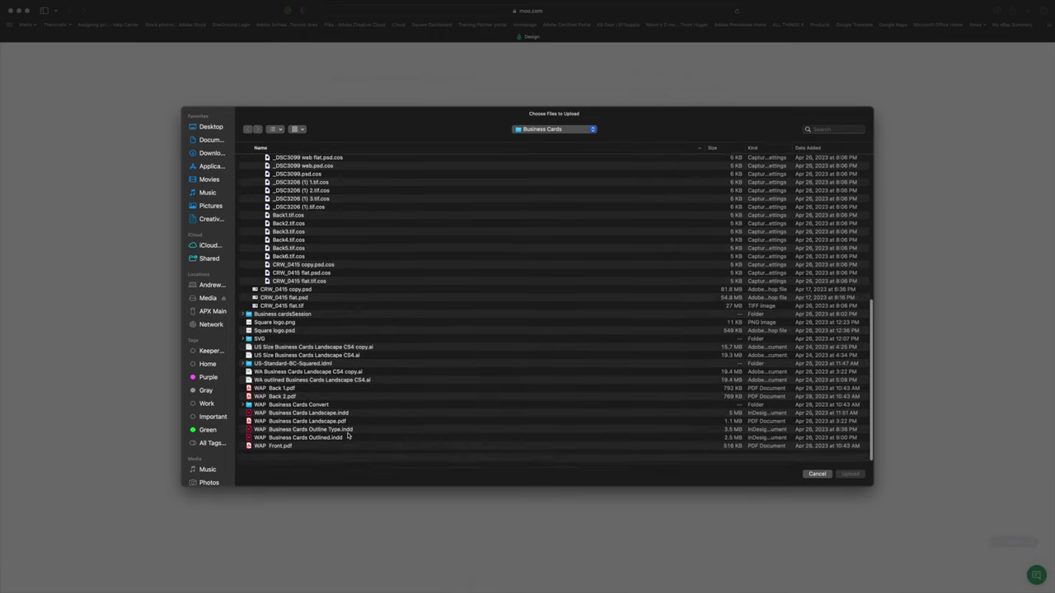
pyautogui.click(363, 404)
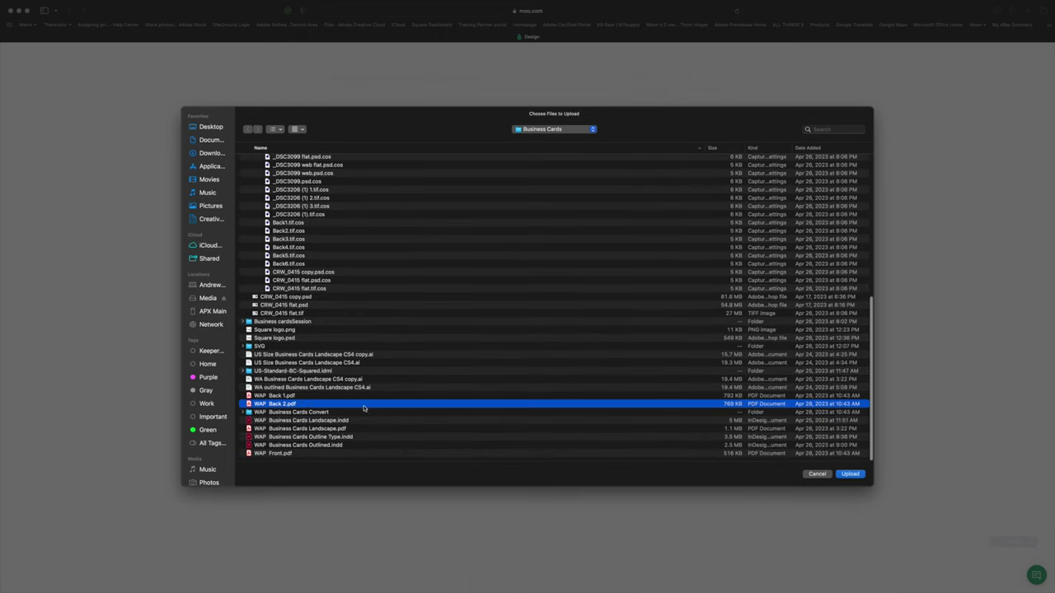
pyautogui.click(849, 476)
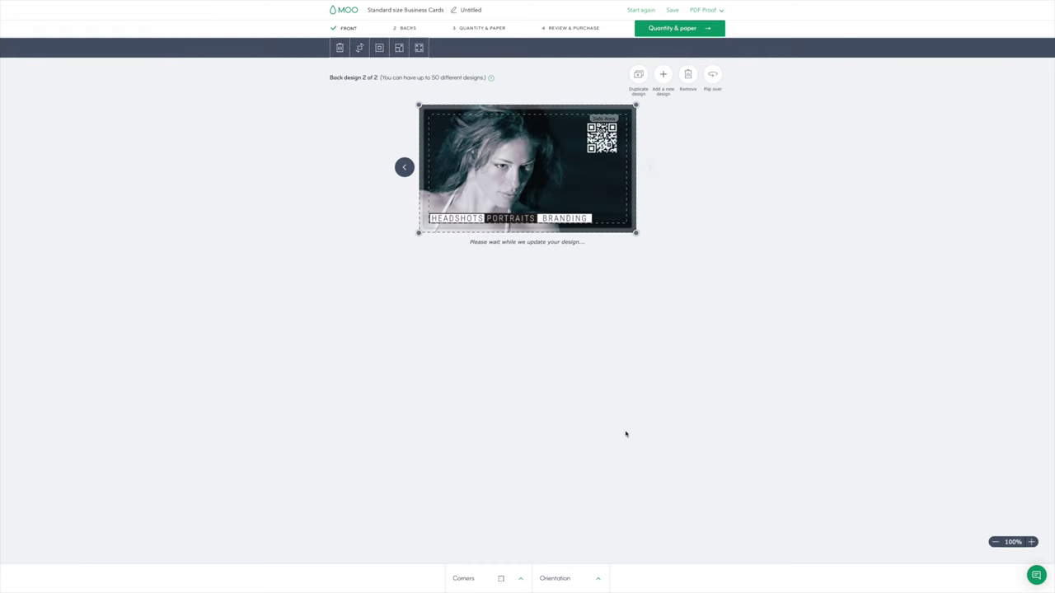
pyautogui.click(714, 86)
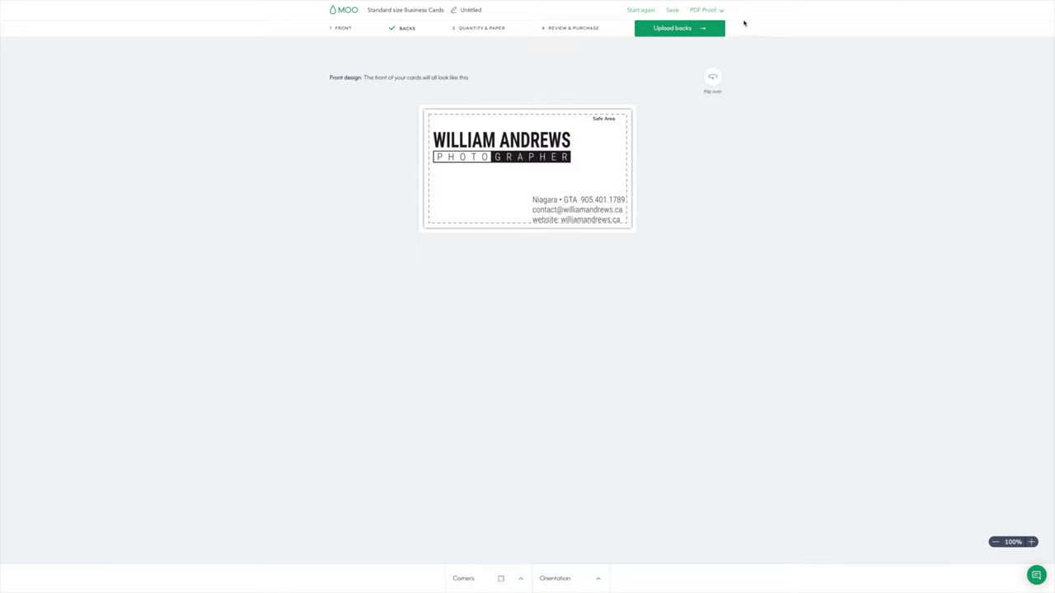
# Step: Download the cards' PDF proof from the PDF Proof options
pyautogui.click(710, 12)
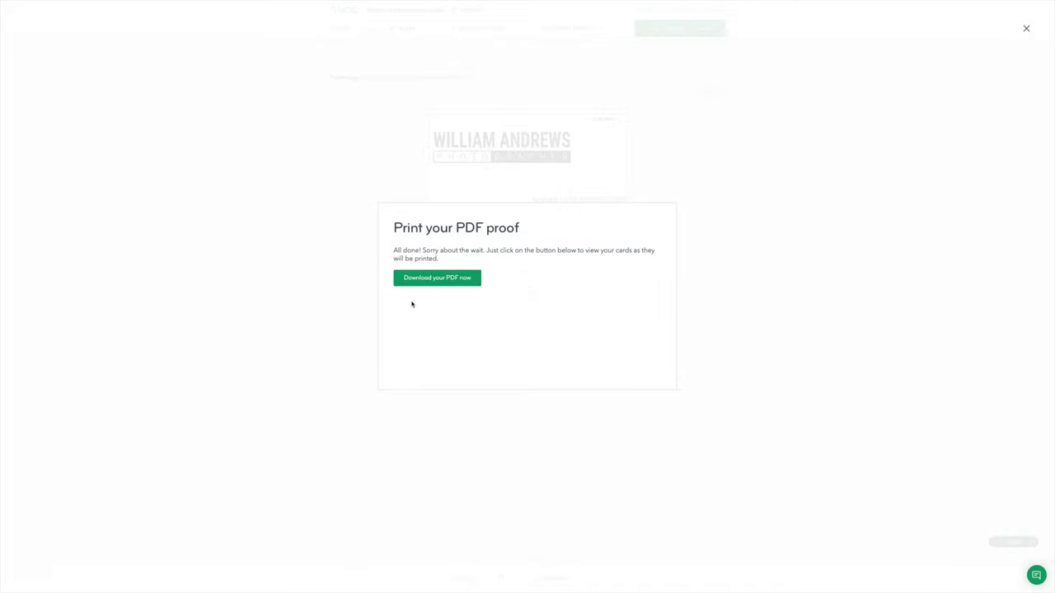
pyautogui.click(424, 280)
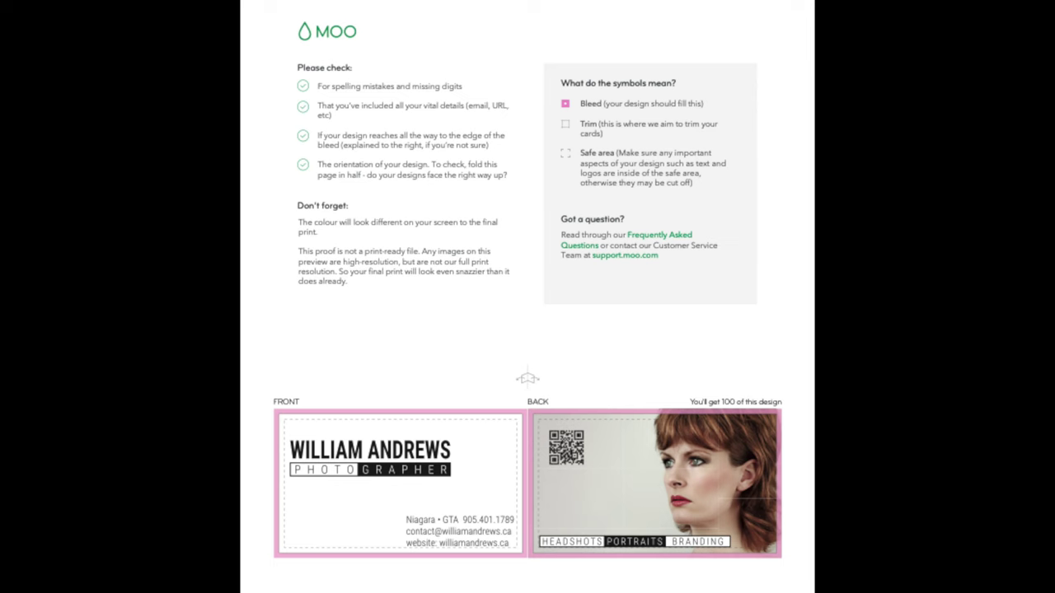
# Step: Scroll the MOO PDF proof to the front paired with the black-and-white portrait back, 100 cards
pyautogui.scroll(-10, 527, 297)
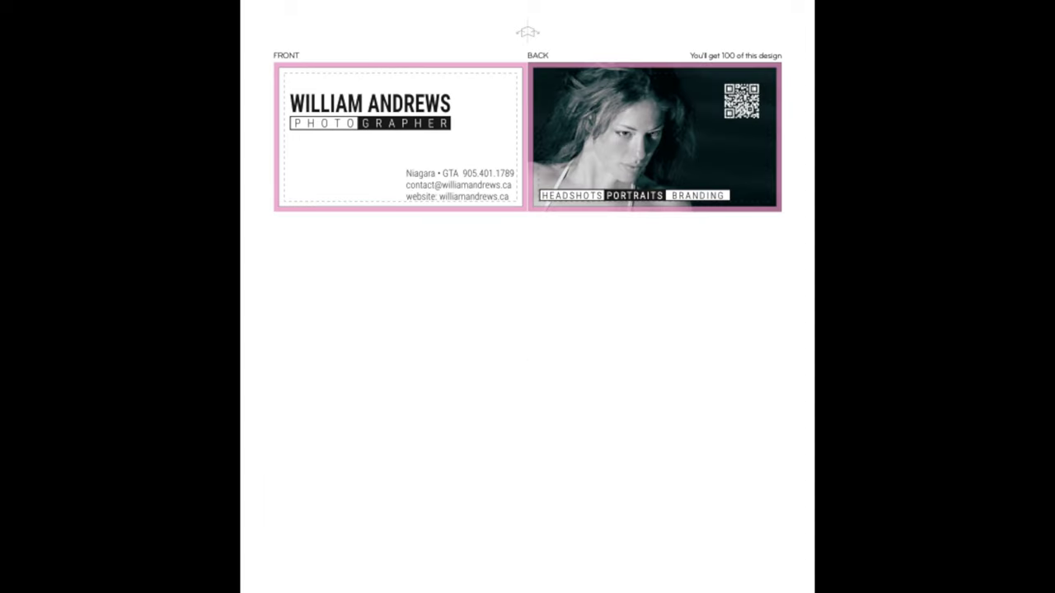